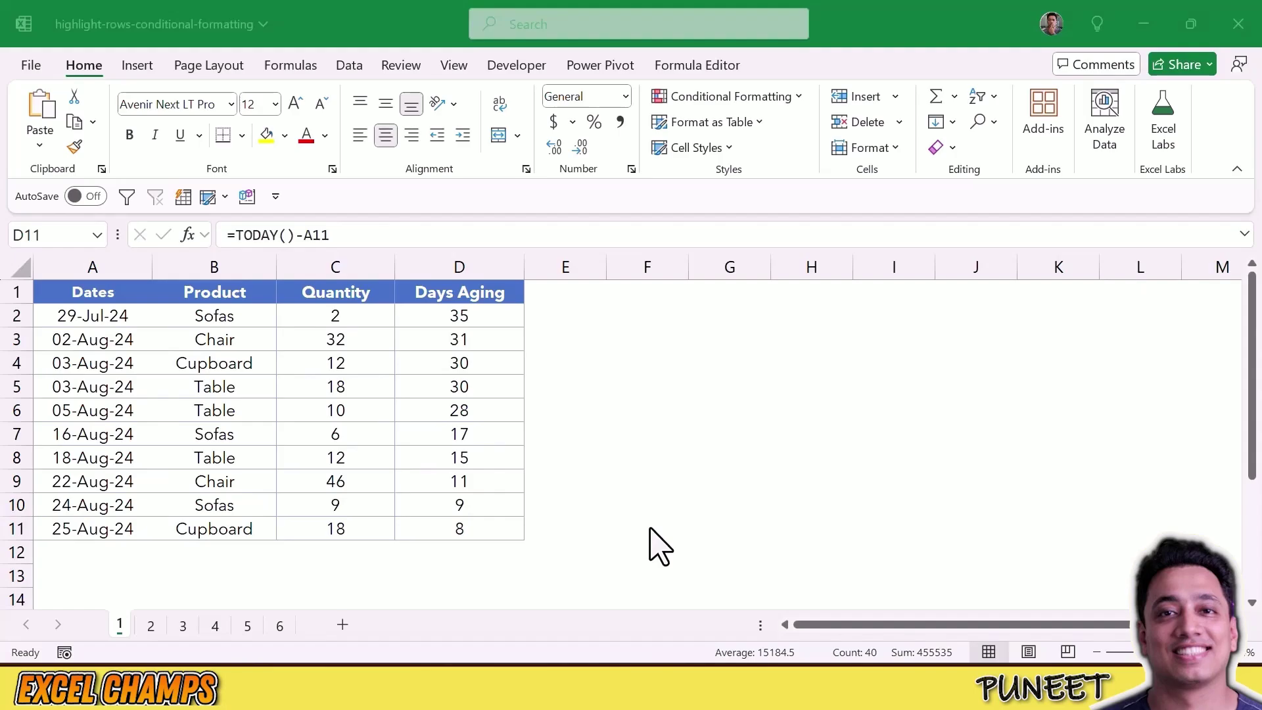
Start a formula-based conditional formatting rule for A2:D11 with the formula =$B2="Sofas".
{"action": "left_click", "coordinate": [134, 569]}
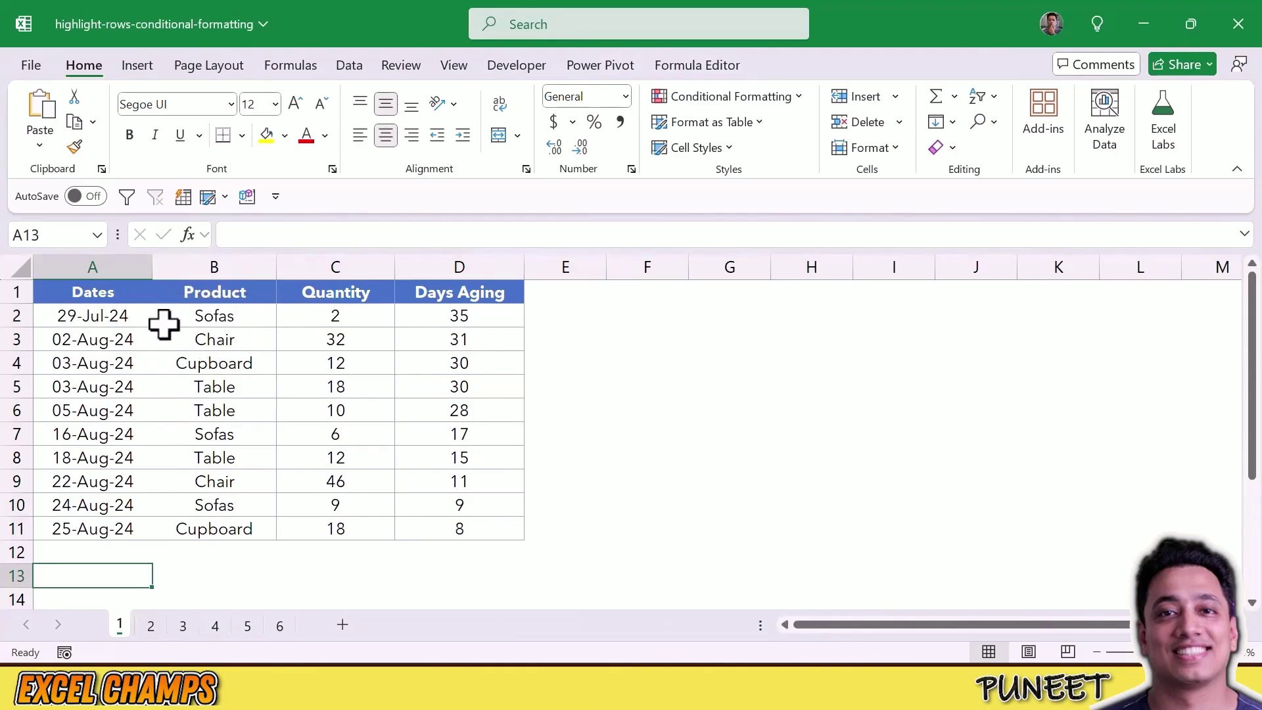
{"action": "left_click_drag", "start_coordinate": [94, 311], "coordinate": [442, 527]}
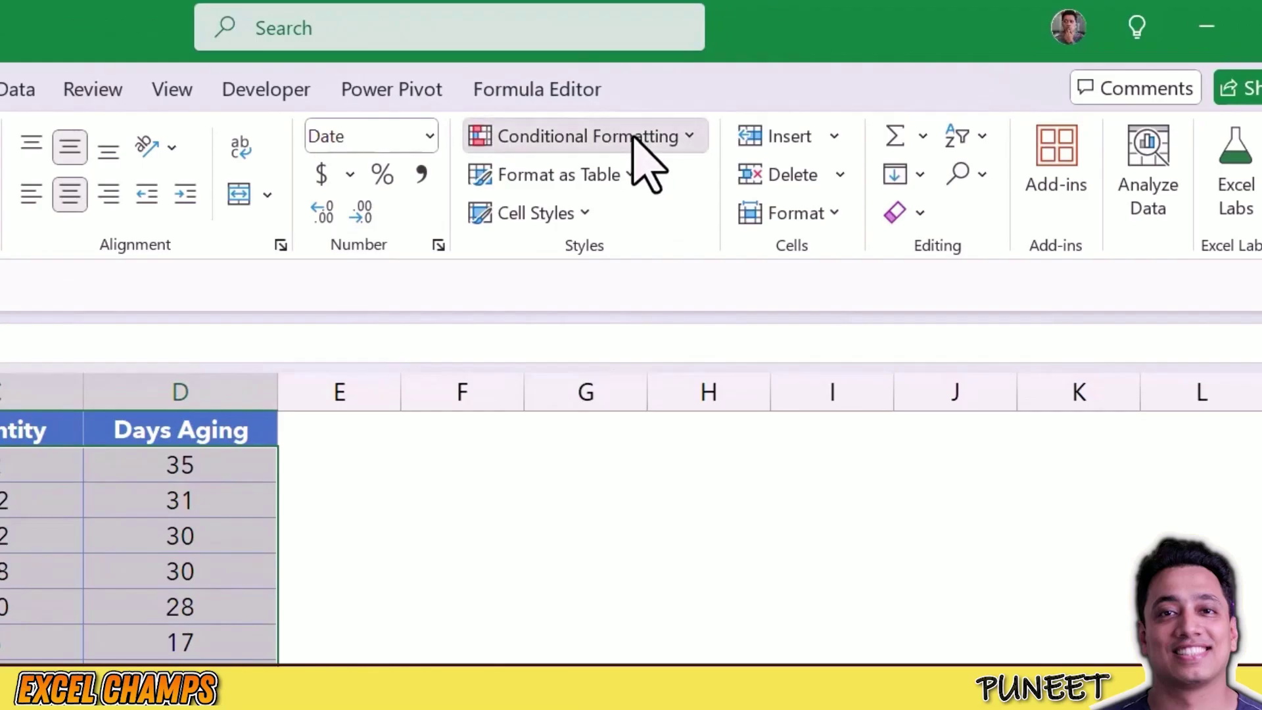
{"action": "left_click", "coordinate": [635, 136]}
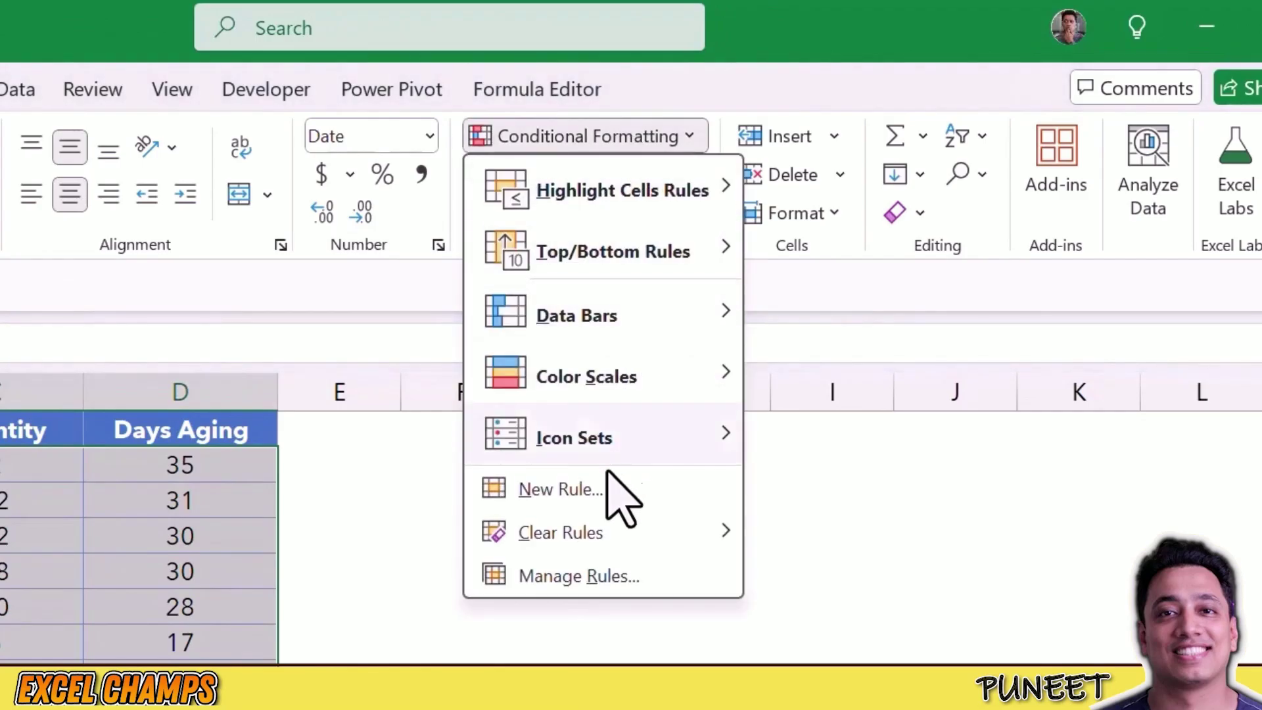
{"action": "left_click", "coordinate": [589, 499]}
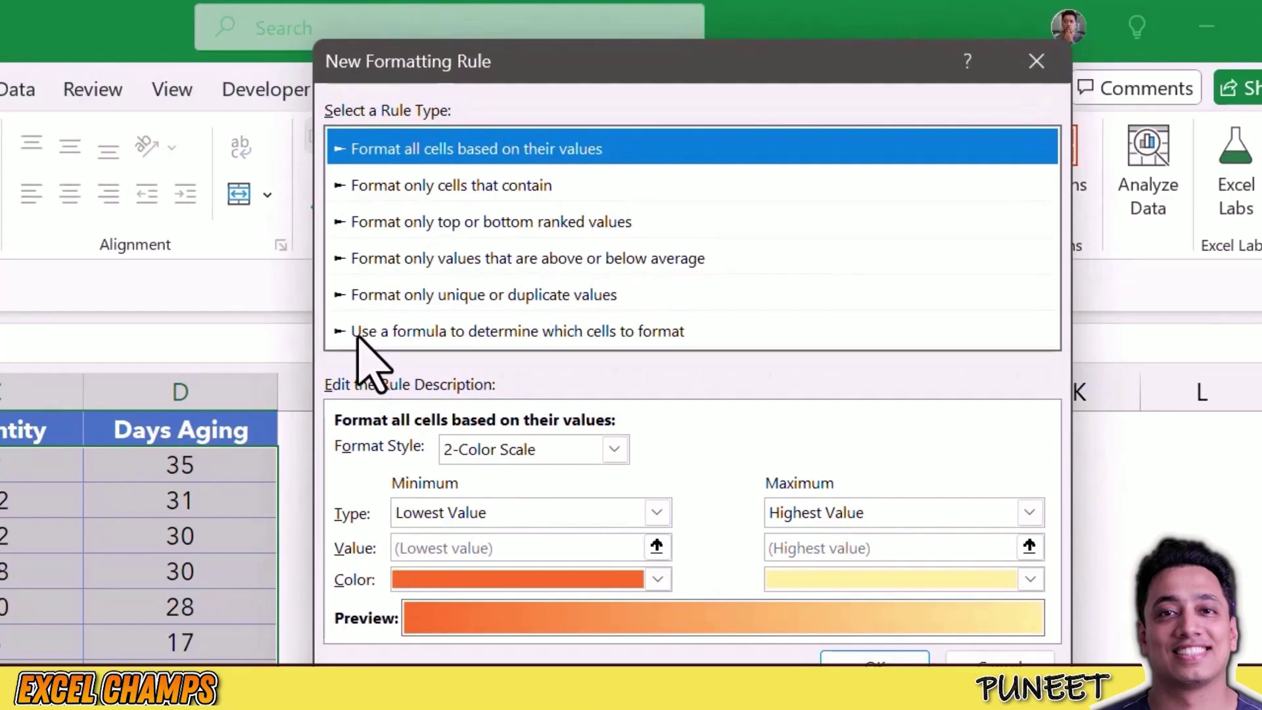
{"action": "left_click", "coordinate": [358, 334]}
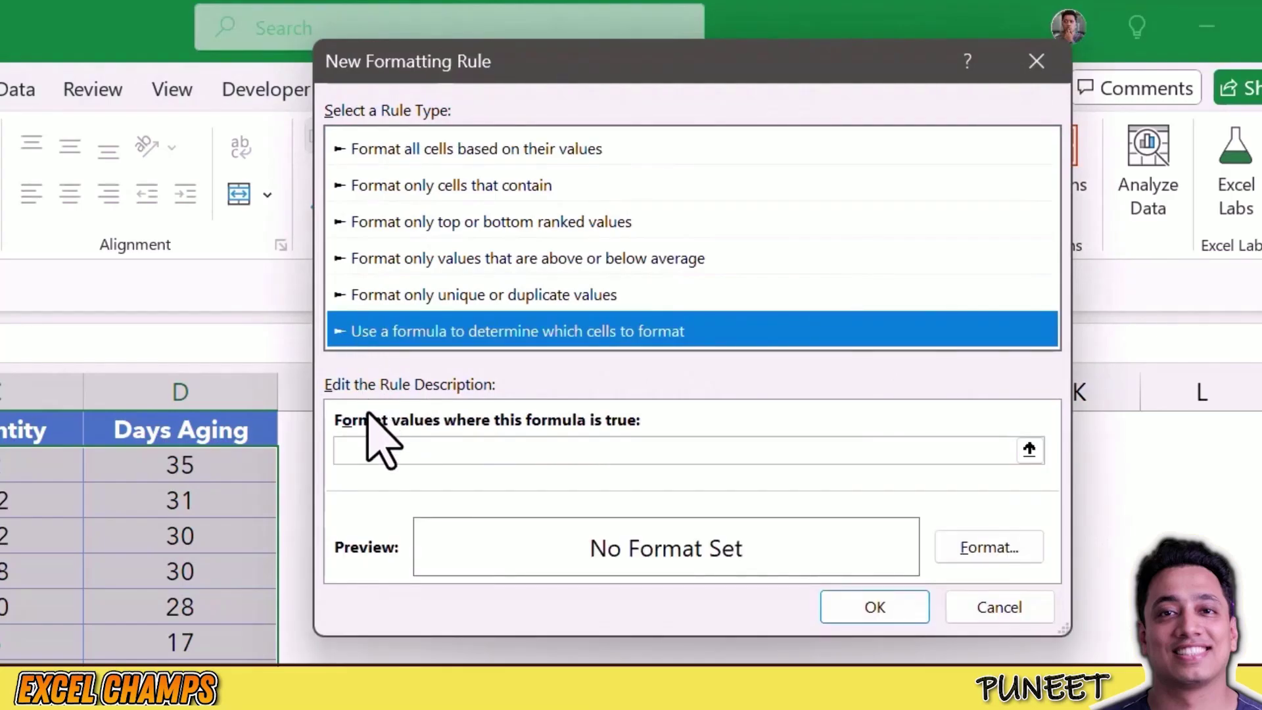
{"action": "left_click", "coordinate": [368, 451]}
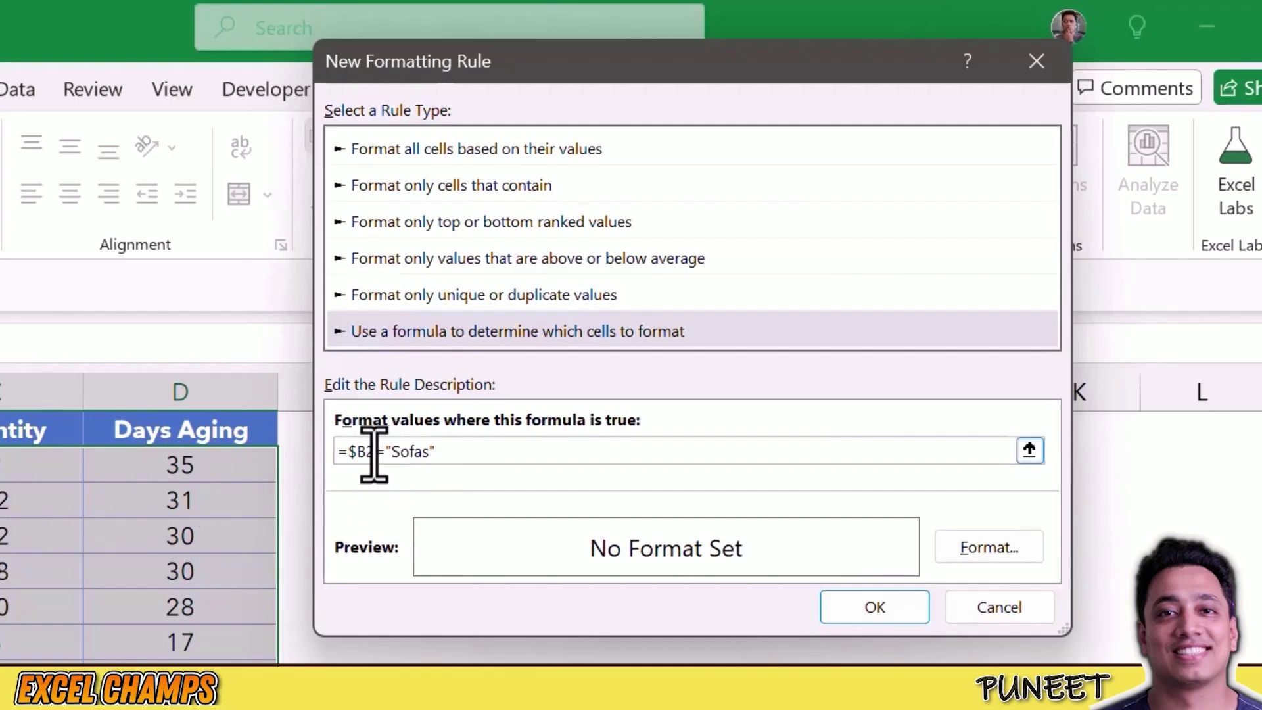
{"action": "left_click_drag", "start_coordinate": [347, 451], "coordinate": [376, 452]}
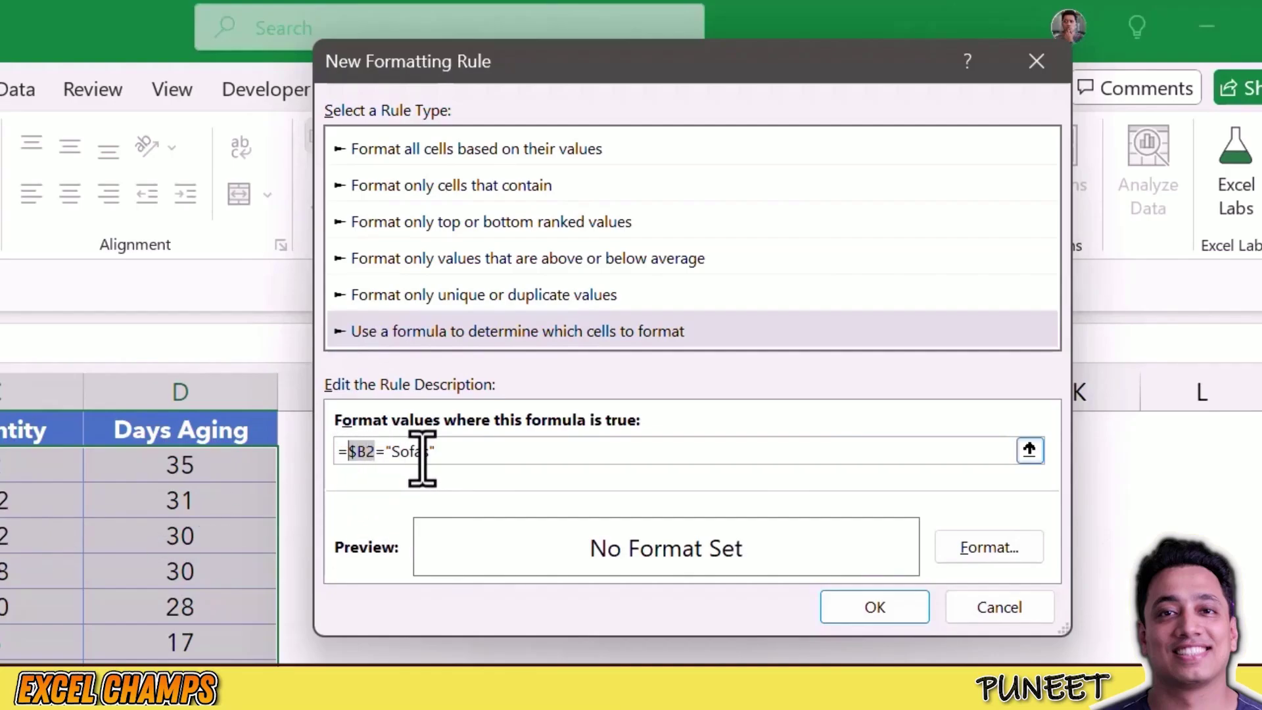
{"action": "left_click", "coordinate": [356, 452]}
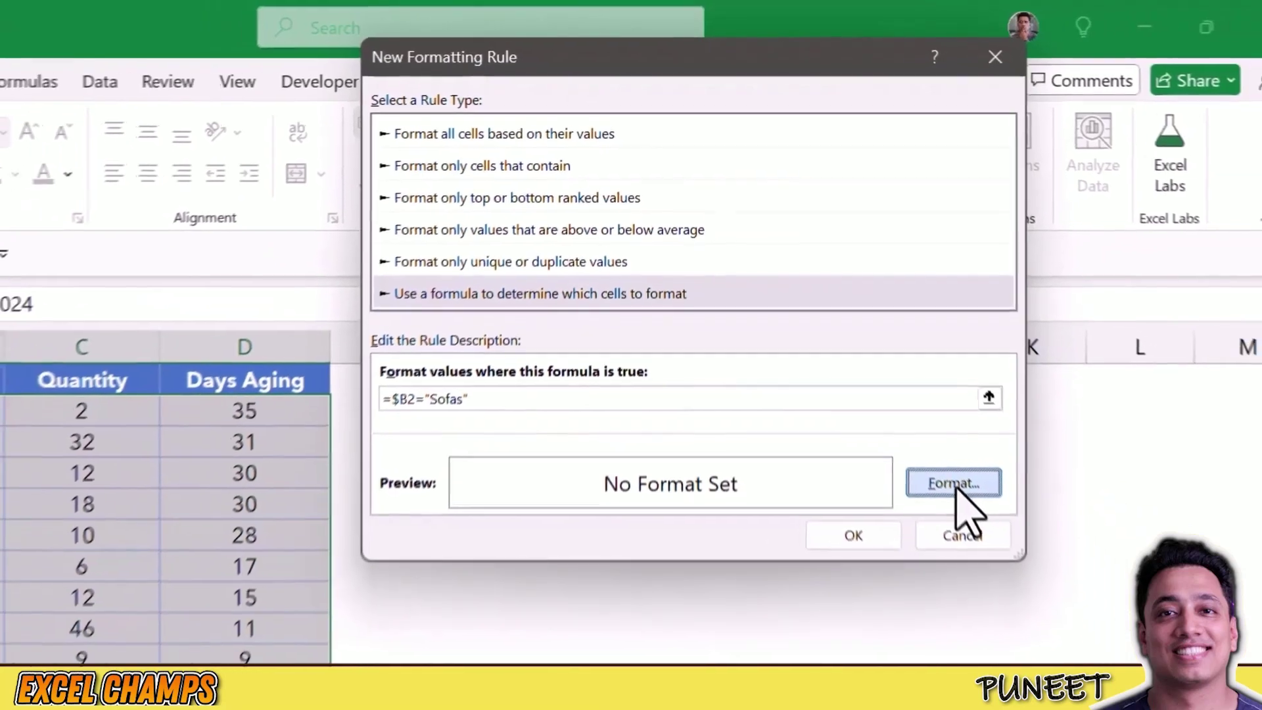
Give the Sofas rule a light green fill and apply it to the selected data.
{"action": "left_click", "coordinate": [992, 550]}
{"action": "left_click", "coordinate": [620, 177]}
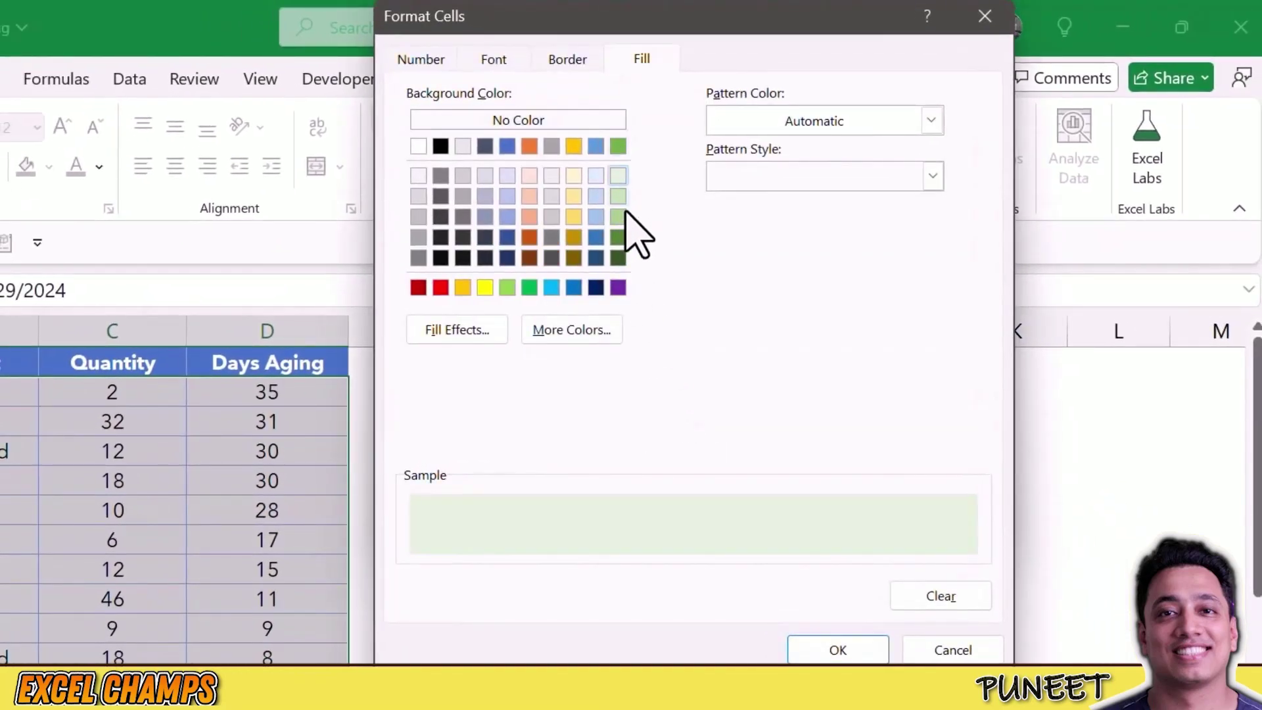
{"action": "left_click", "coordinate": [836, 652]}
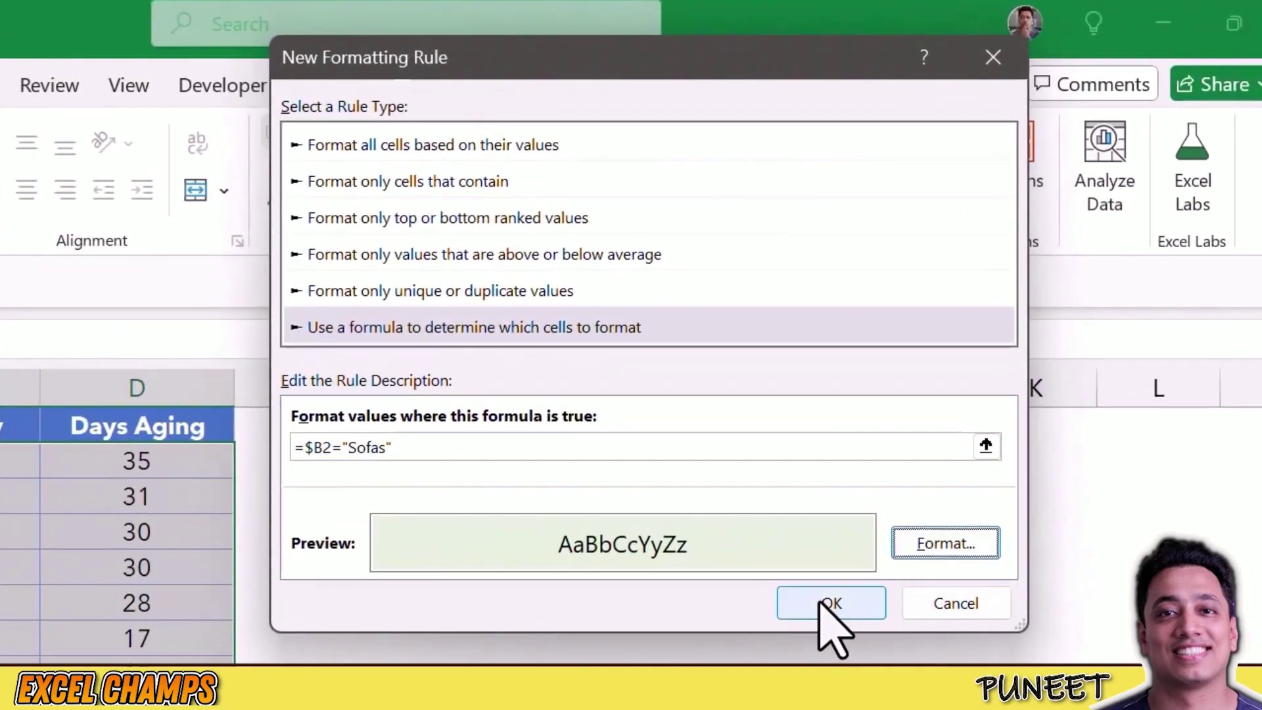
{"action": "left_click", "coordinate": [829, 603]}
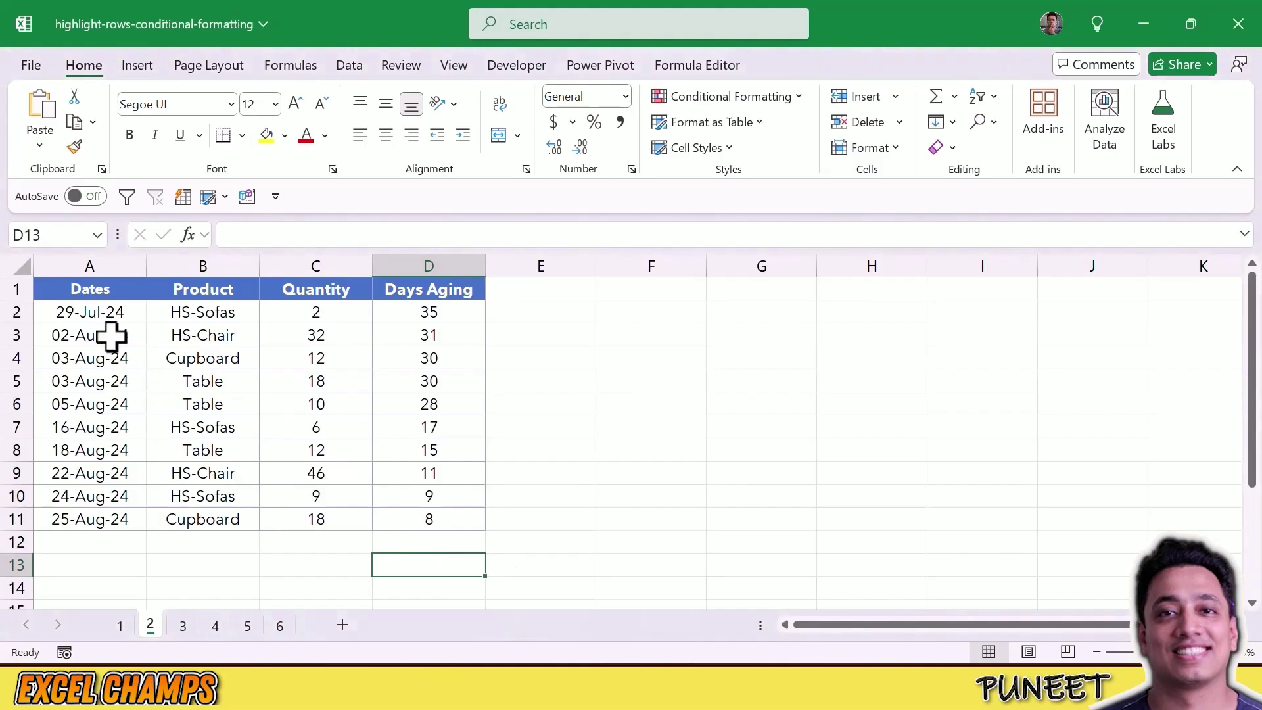
Select A2:D11 on sheet 2 and start a new conditional formatting rule that uses a formula.
{"action": "left_click", "coordinate": [164, 311]}
{"action": "double_click", "coordinate": [171, 312]}
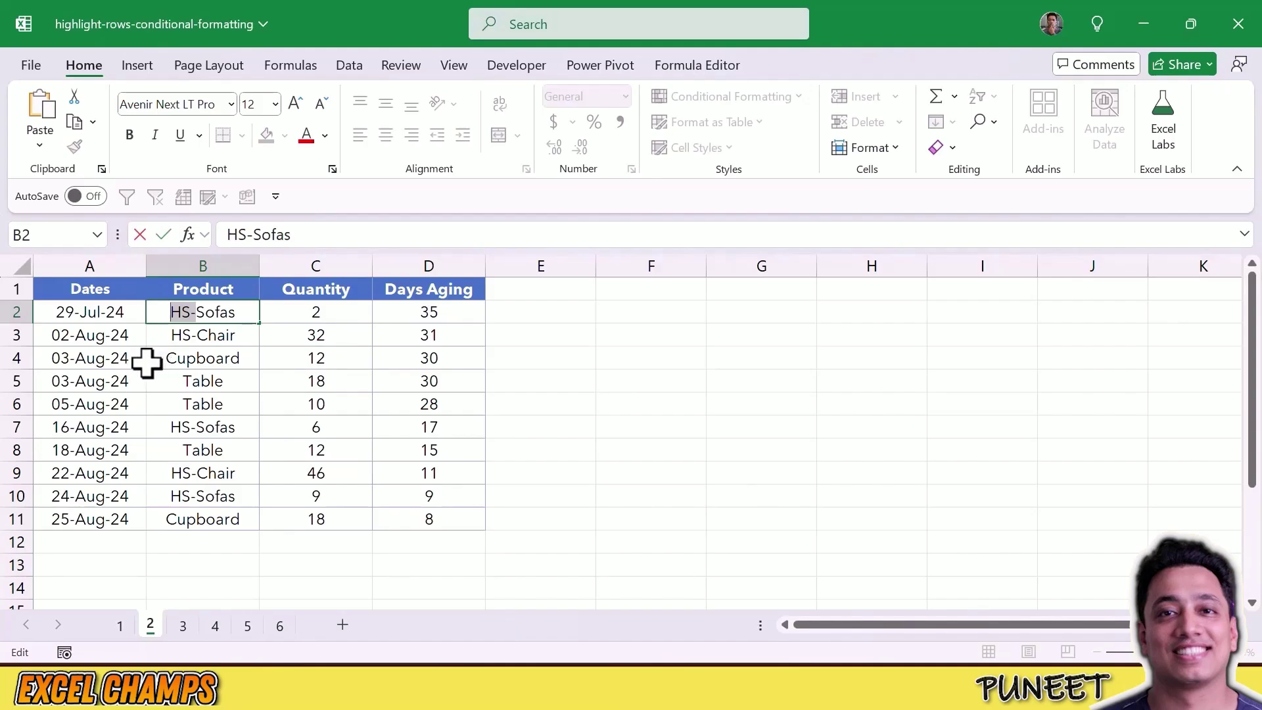
{"action": "left_click", "coordinate": [141, 360]}
{"action": "left_click_drag", "start_coordinate": [92, 312], "coordinate": [424, 519]}
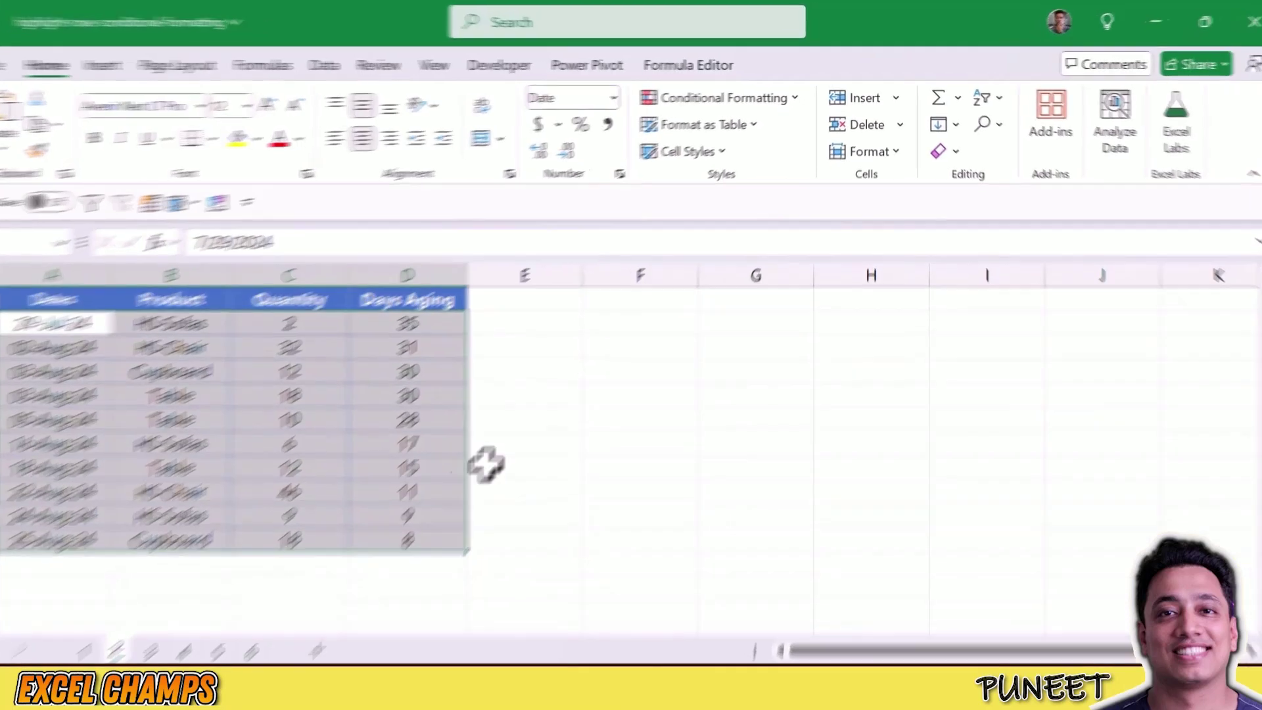
{"action": "left_click", "coordinate": [723, 97]}
{"action": "left_click", "coordinate": [661, 321]}
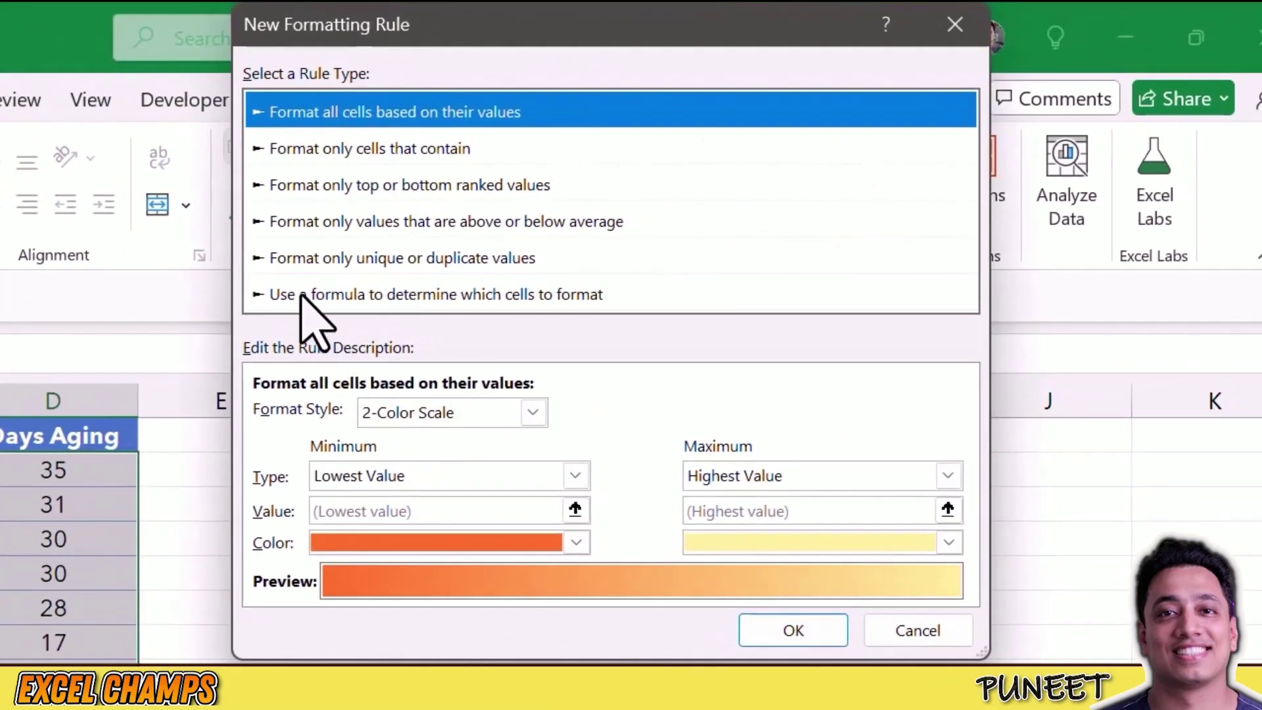
{"action": "left_click", "coordinate": [452, 259]}
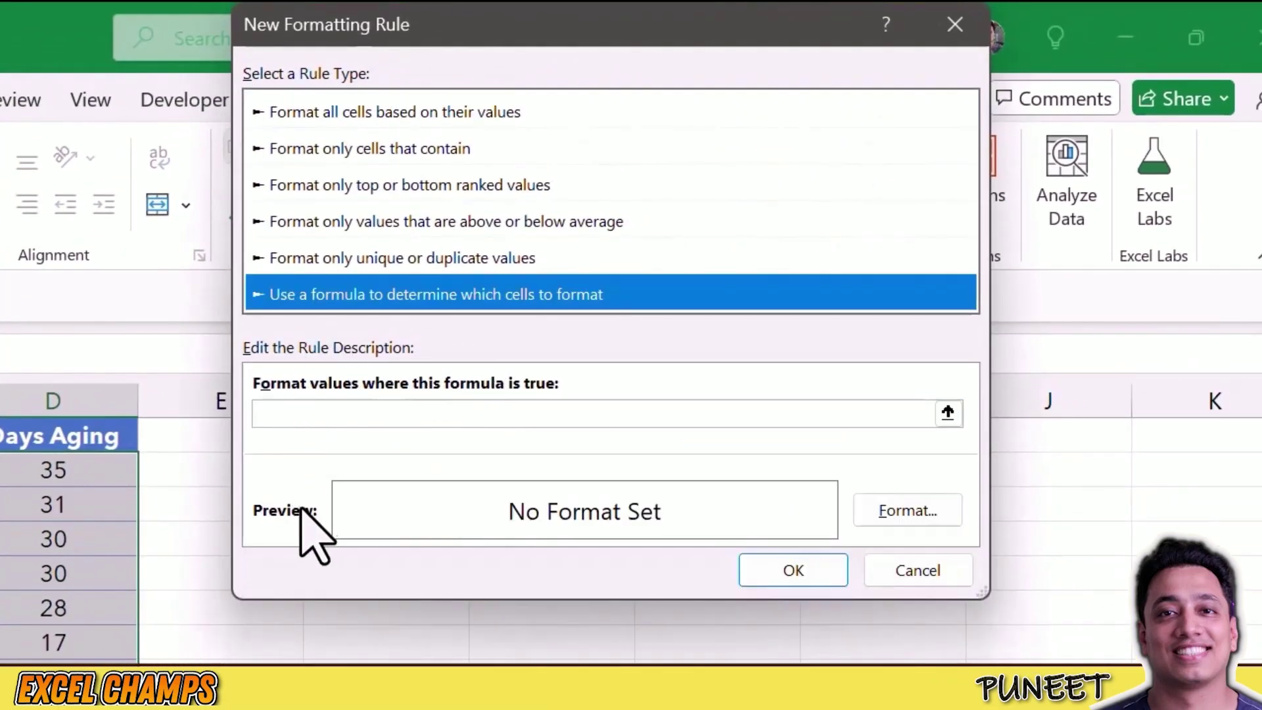
Enter =SEARCH("HS-",$B2)>0 as the formula of the new formatting rule.
{"action": "left_click", "coordinate": [293, 421]}
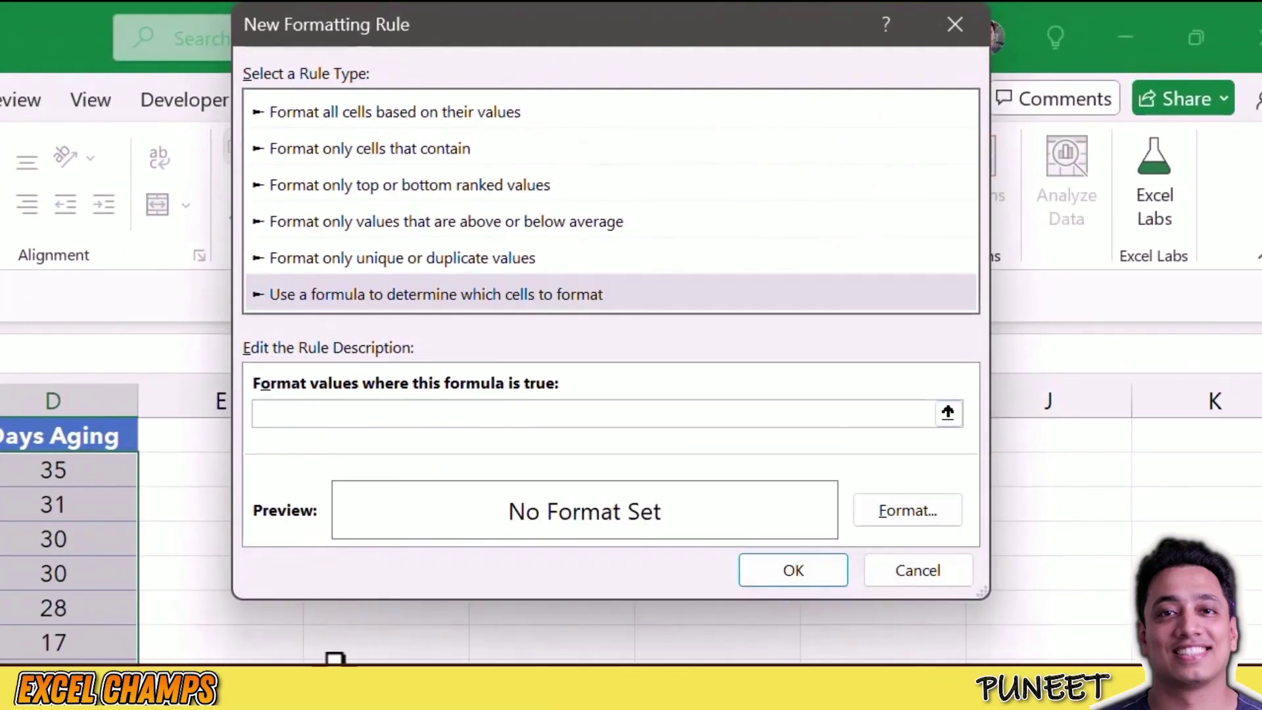
{"action": "type", "text": "SEARCH(\"HS-\",$B2)>0"}
{"action": "left_click", "coordinate": [256, 414]}
{"action": "type", "text": "="}
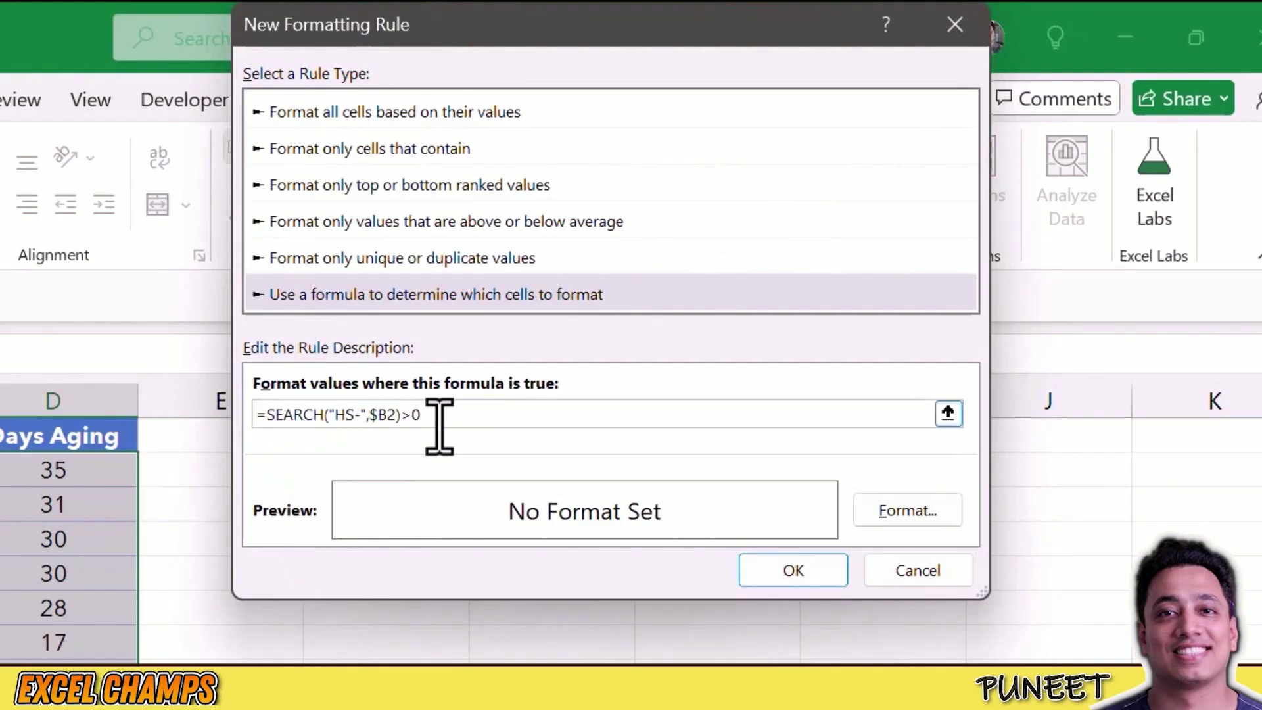
{"action": "left_click_drag", "start_coordinate": [360, 414], "coordinate": [338, 415]}
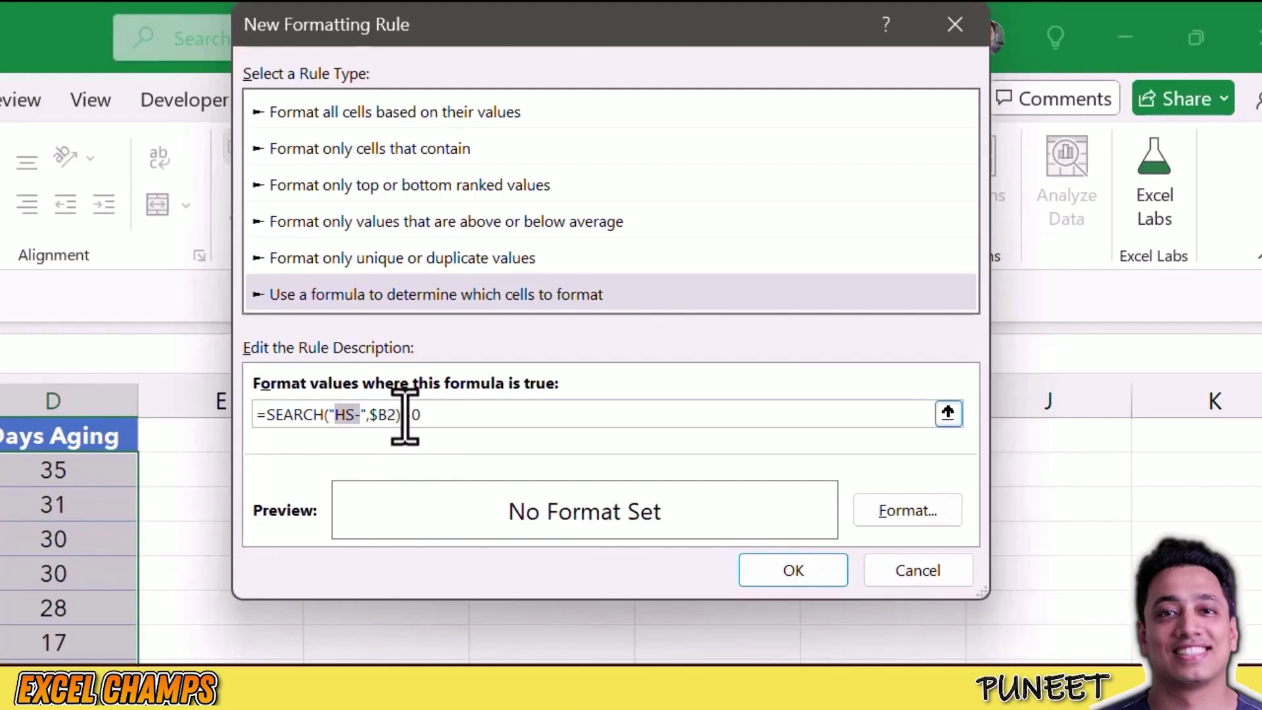
{"action": "left_click_drag", "start_coordinate": [401, 416], "coordinate": [267, 414]}
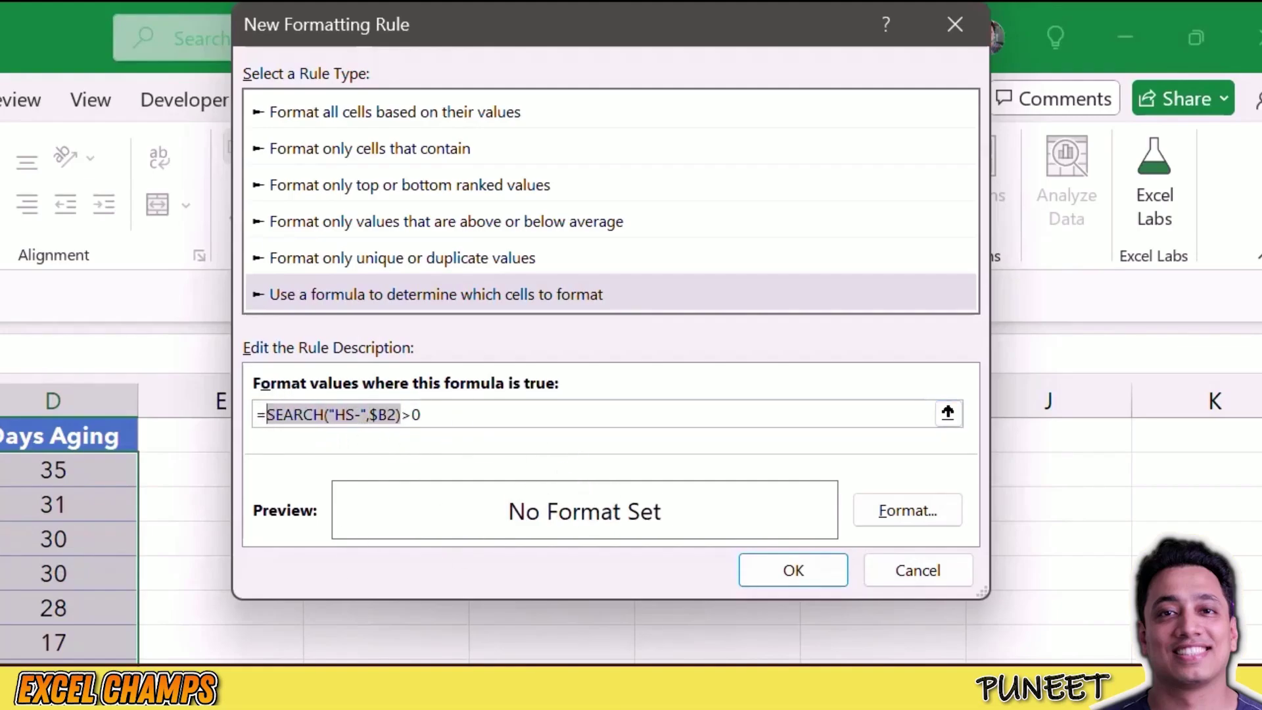
{"action": "left_click", "coordinate": [408, 416]}
{"action": "left_click_drag", "start_coordinate": [400, 416], "coordinate": [266, 418]}
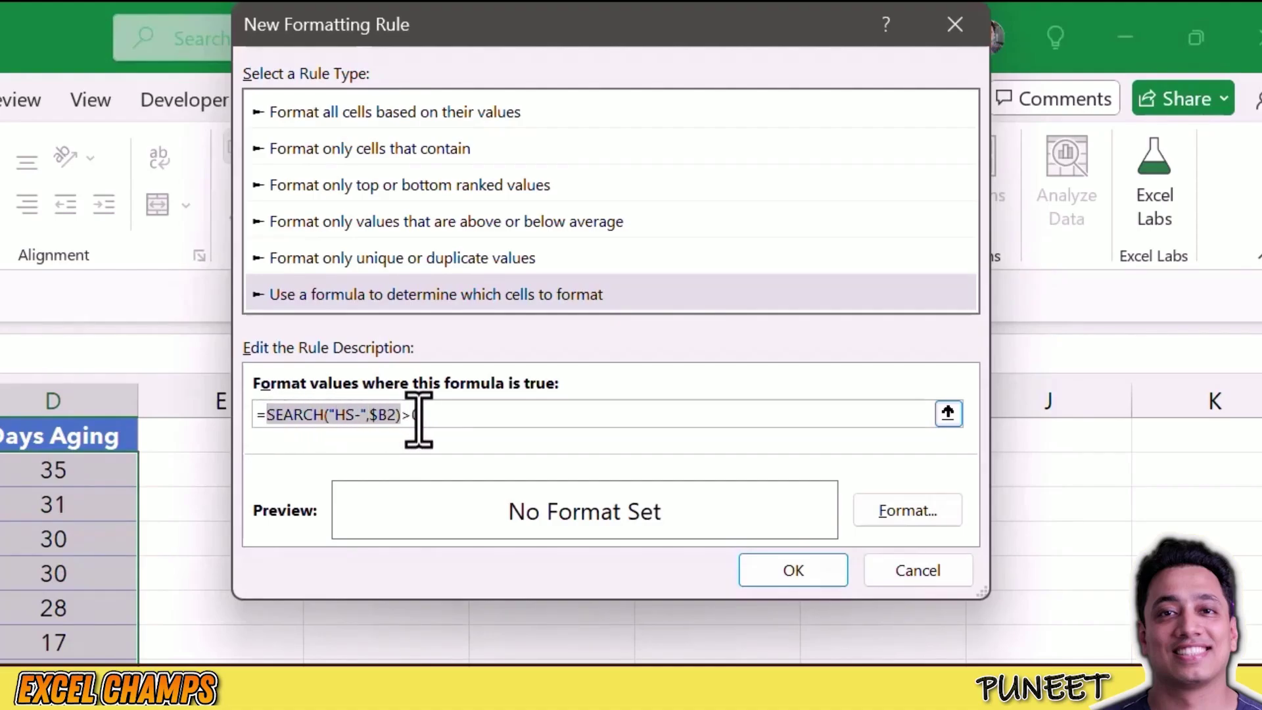
{"action": "left_click_drag", "start_coordinate": [423, 416], "coordinate": [267, 417]}
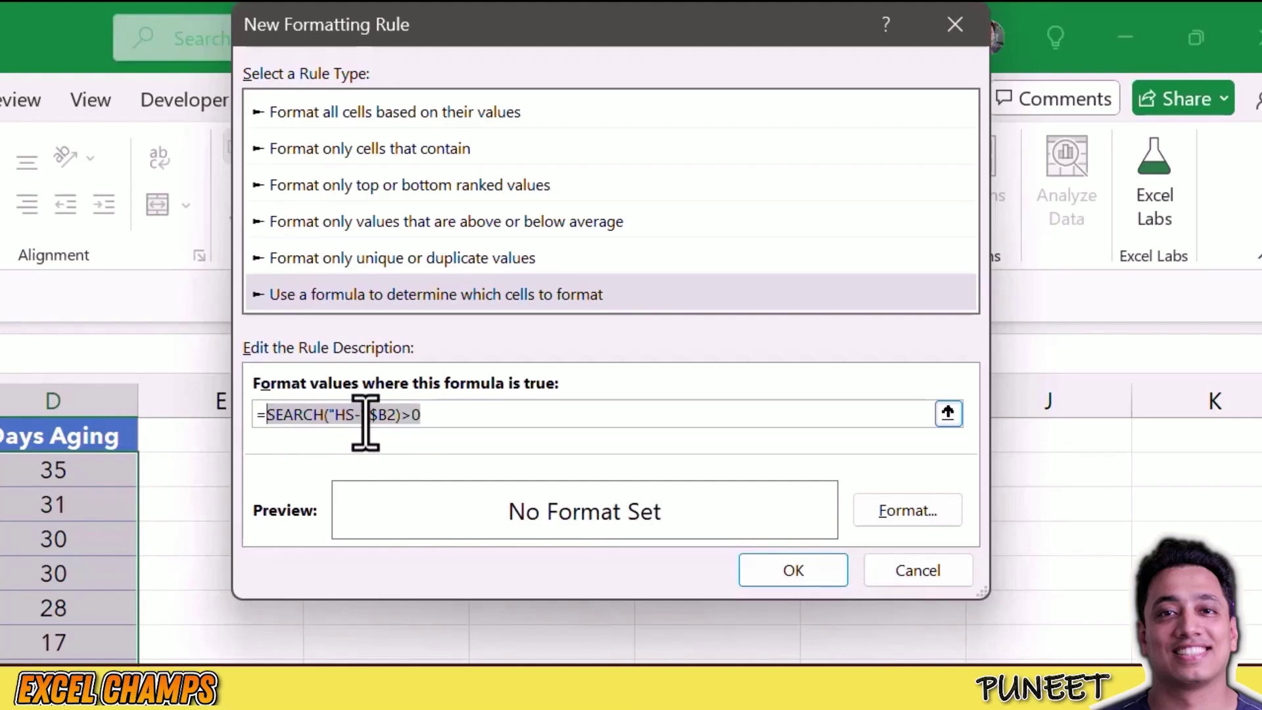
Set a light blue fill for the HS- rule and apply it to the selected data.
{"action": "left_click", "coordinate": [914, 516]}
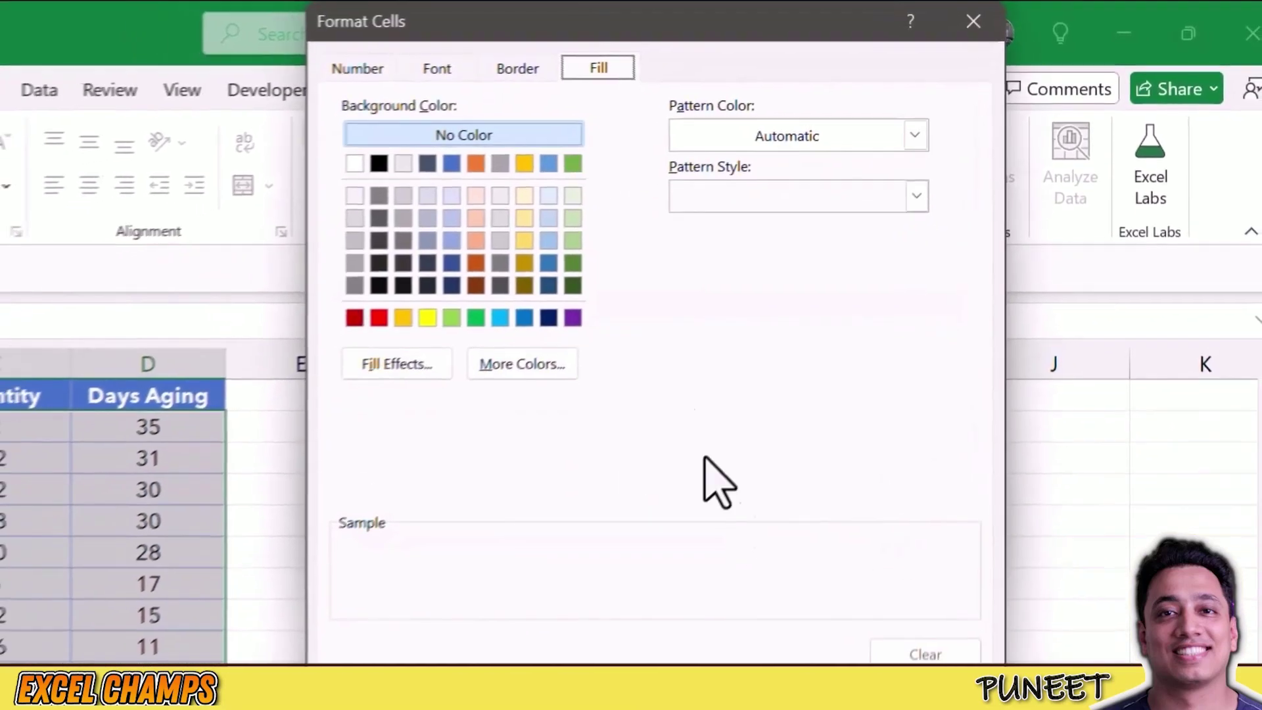
{"action": "left_click", "coordinate": [573, 195]}
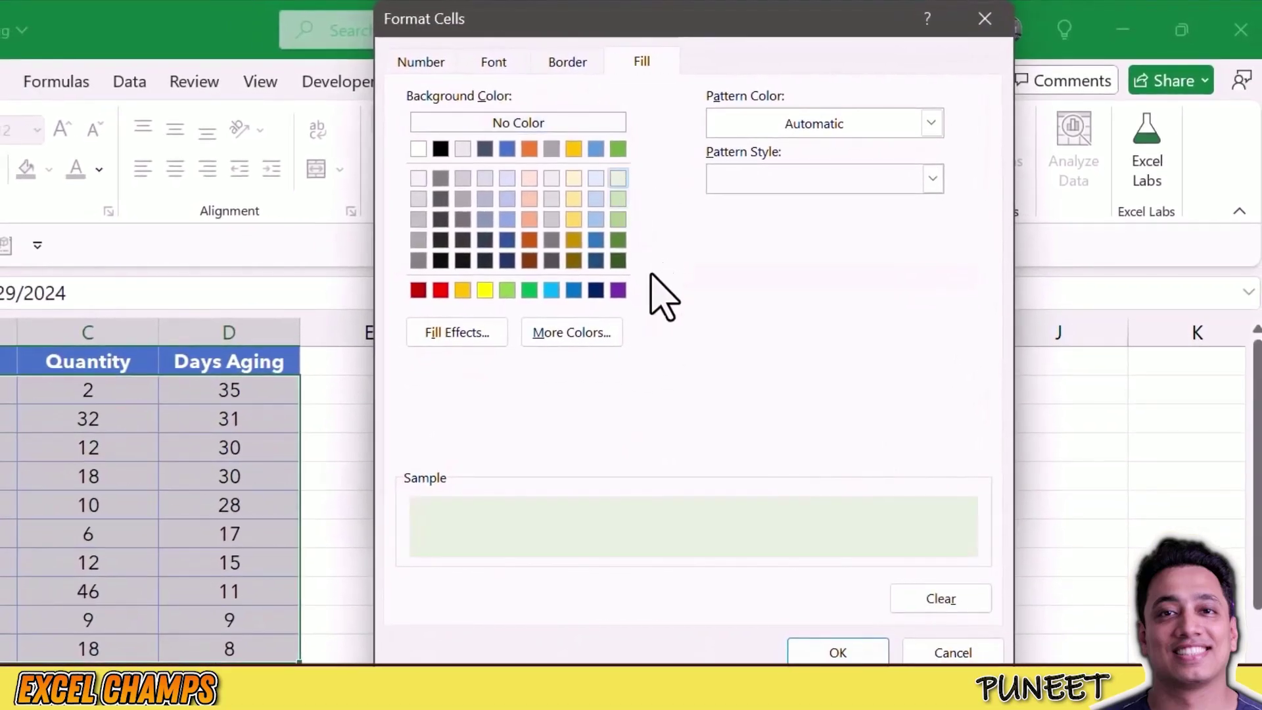
{"action": "left_click", "coordinate": [506, 179]}
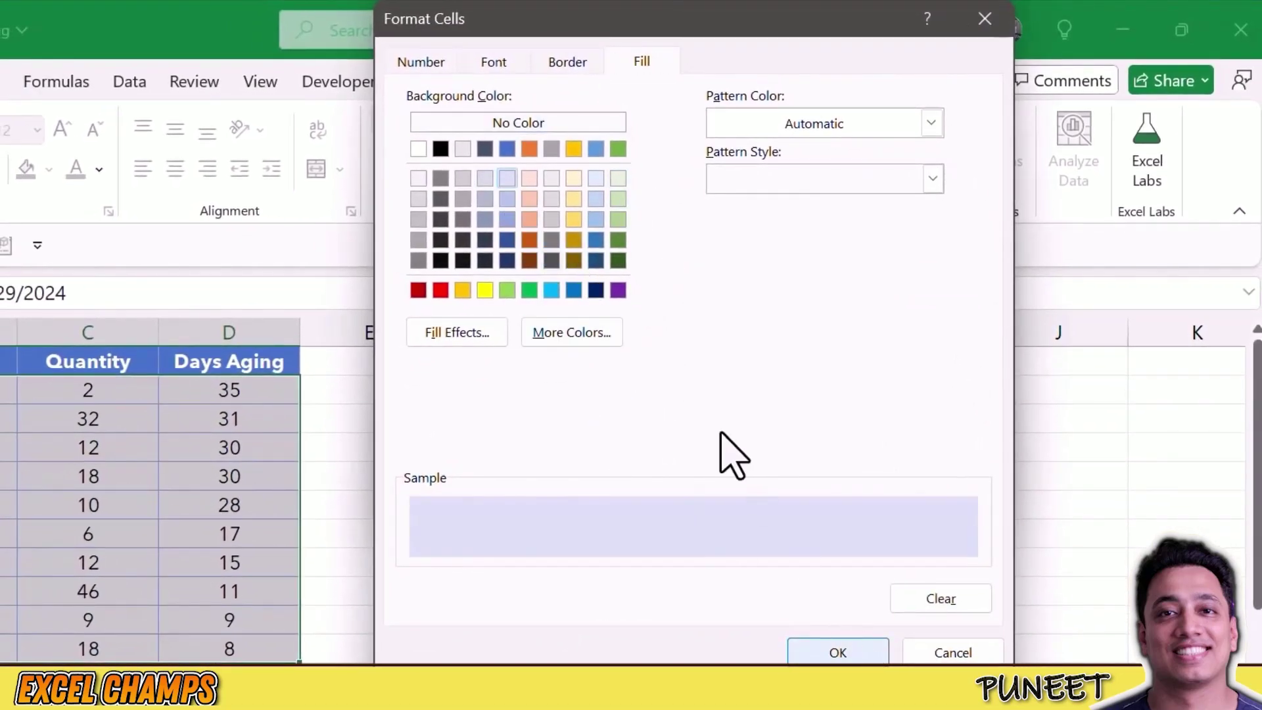
{"action": "left_click", "coordinate": [596, 179]}
{"action": "left_click", "coordinate": [838, 652]}
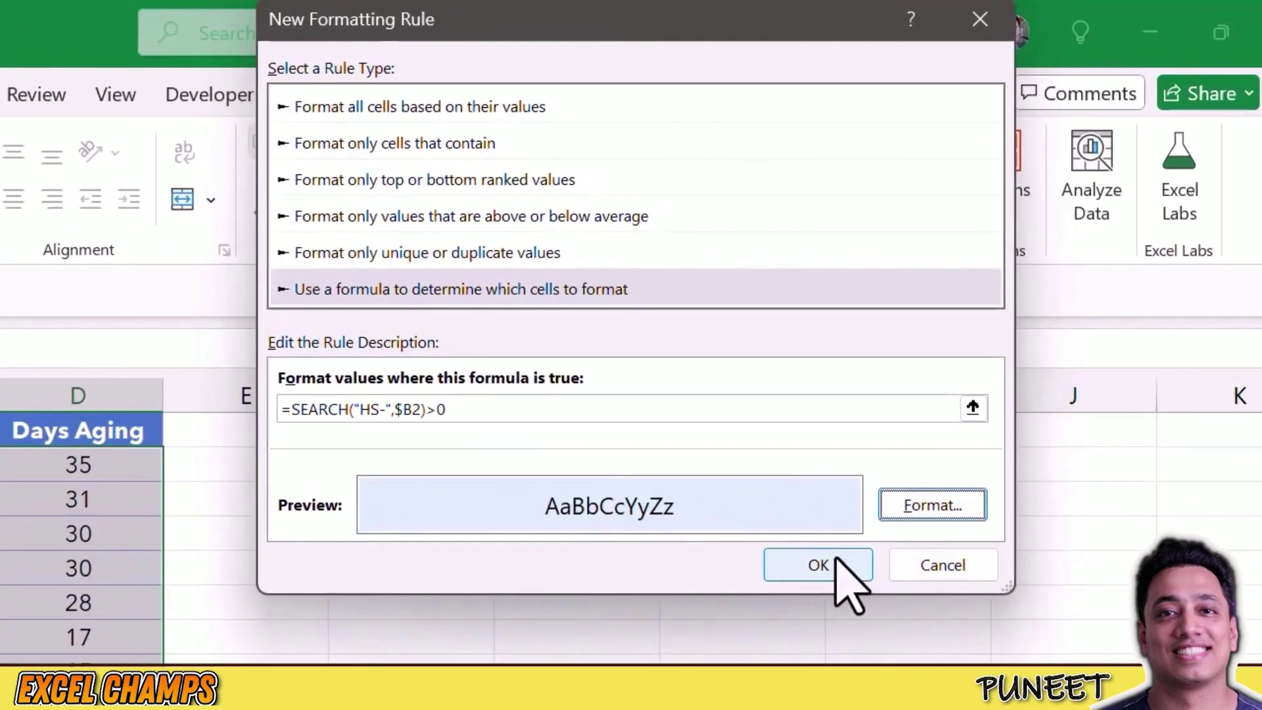
{"action": "left_click", "coordinate": [838, 562]}
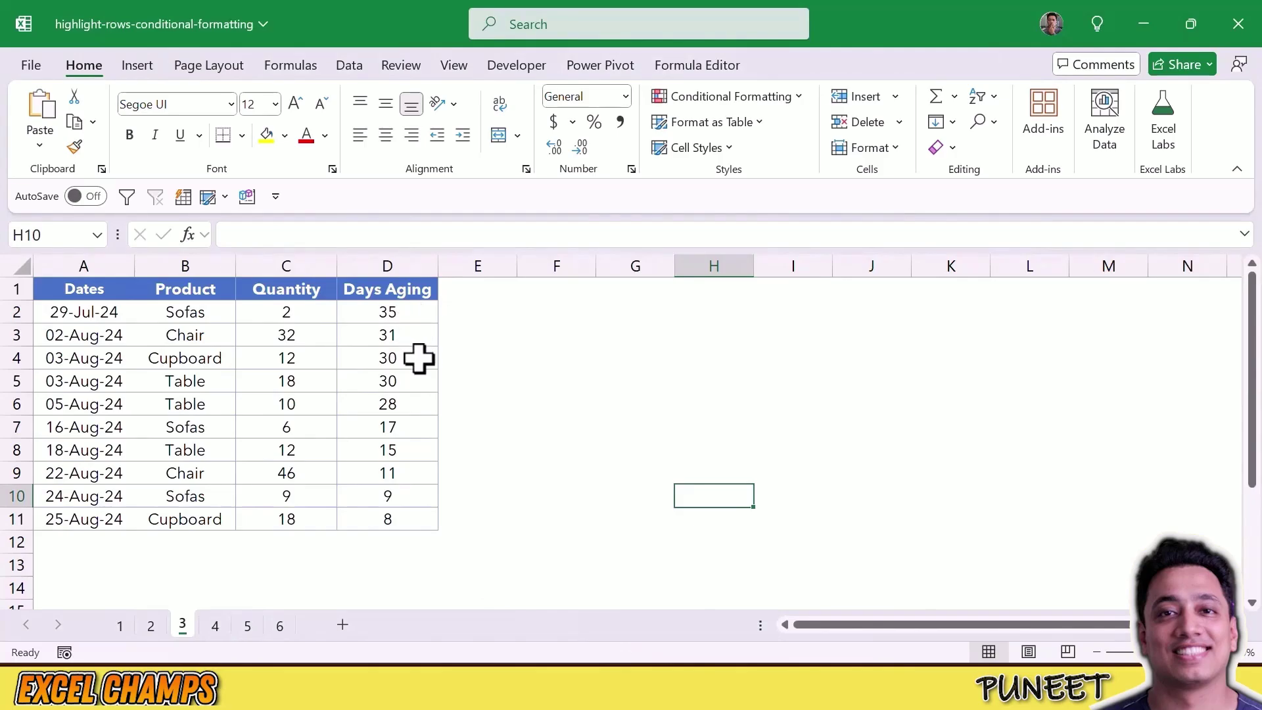
On sheet 3, apply a formula-based rule to A2:D11 with the formula =$D2>=25 and a light green fill.
{"action": "left_click", "coordinate": [64, 313]}
{"action": "left_click_drag", "start_coordinate": [80, 320], "coordinate": [394, 518]}
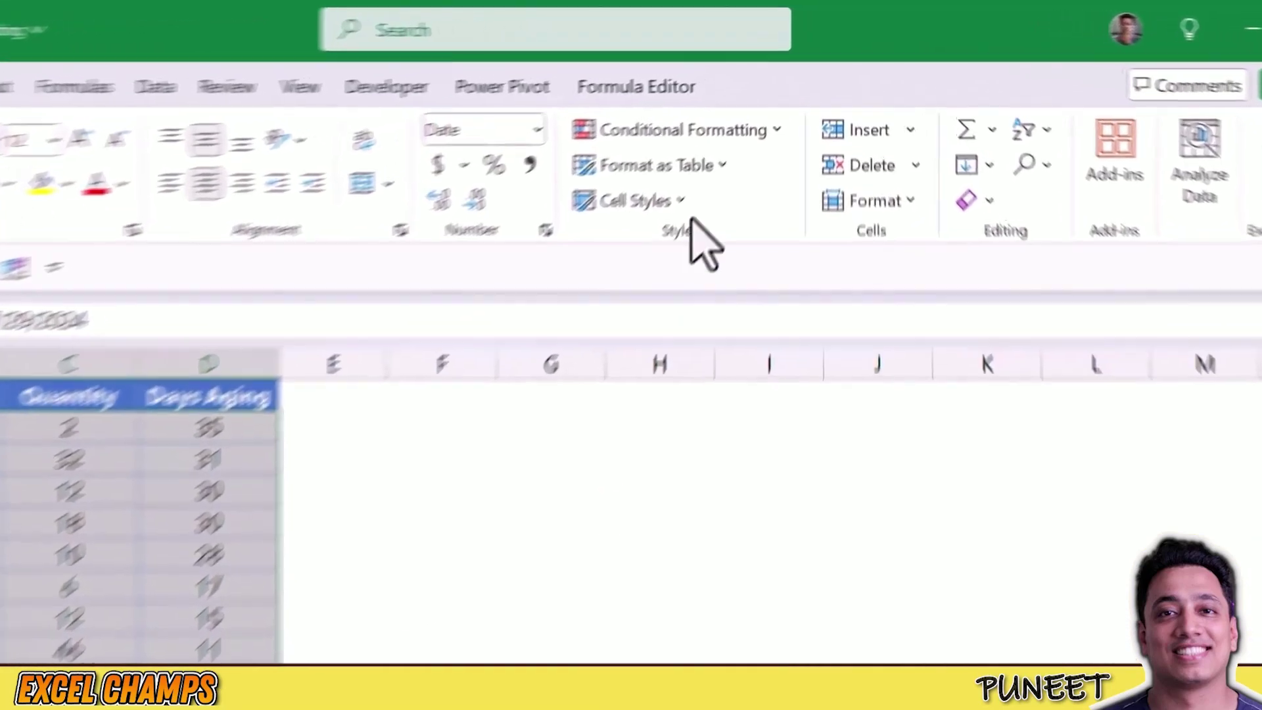
{"action": "left_click", "coordinate": [742, 99]}
{"action": "left_click", "coordinate": [665, 493]}
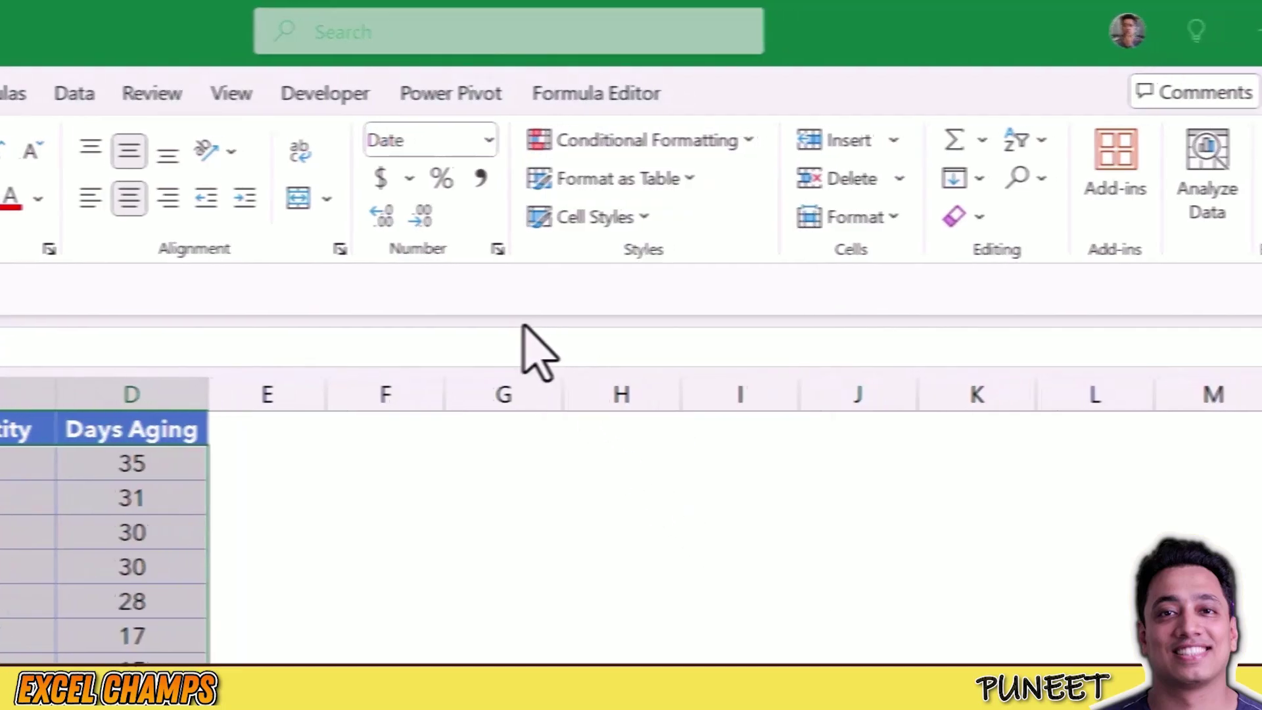
{"action": "left_click", "coordinate": [492, 290]}
{"action": "left_click", "coordinate": [374, 407]}
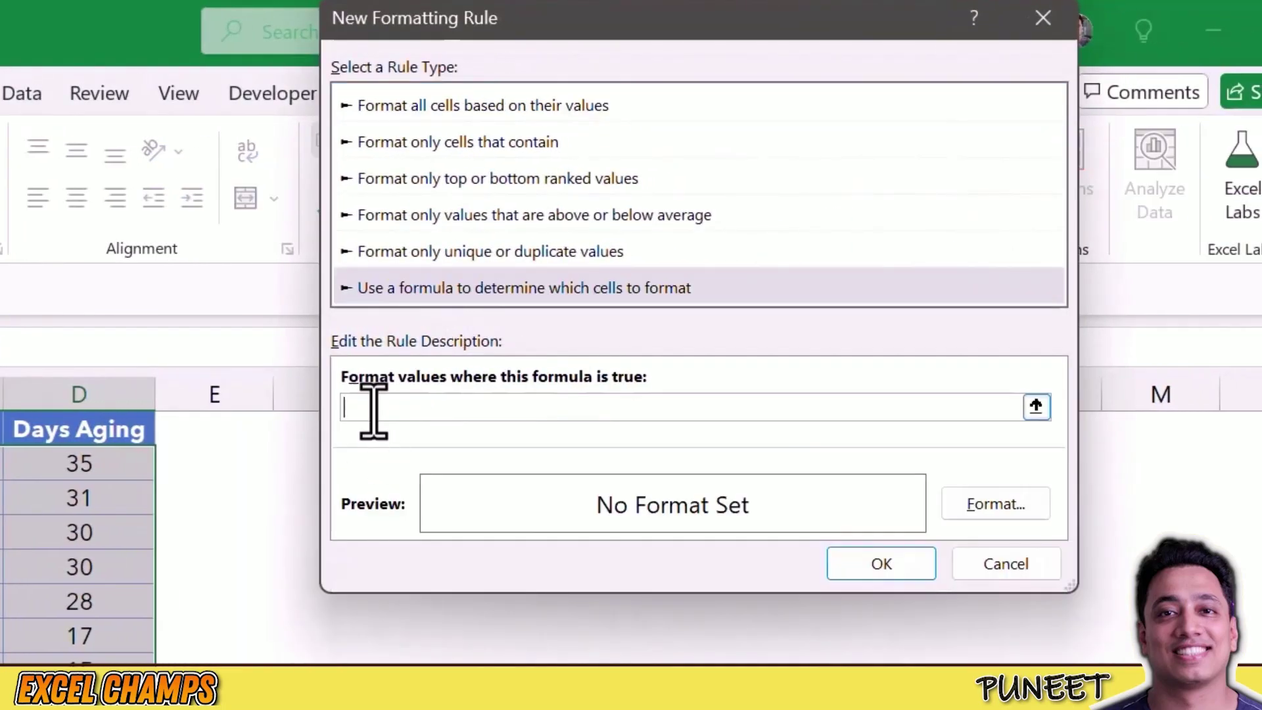
{"action": "type", "text": "=$D2>=25"}
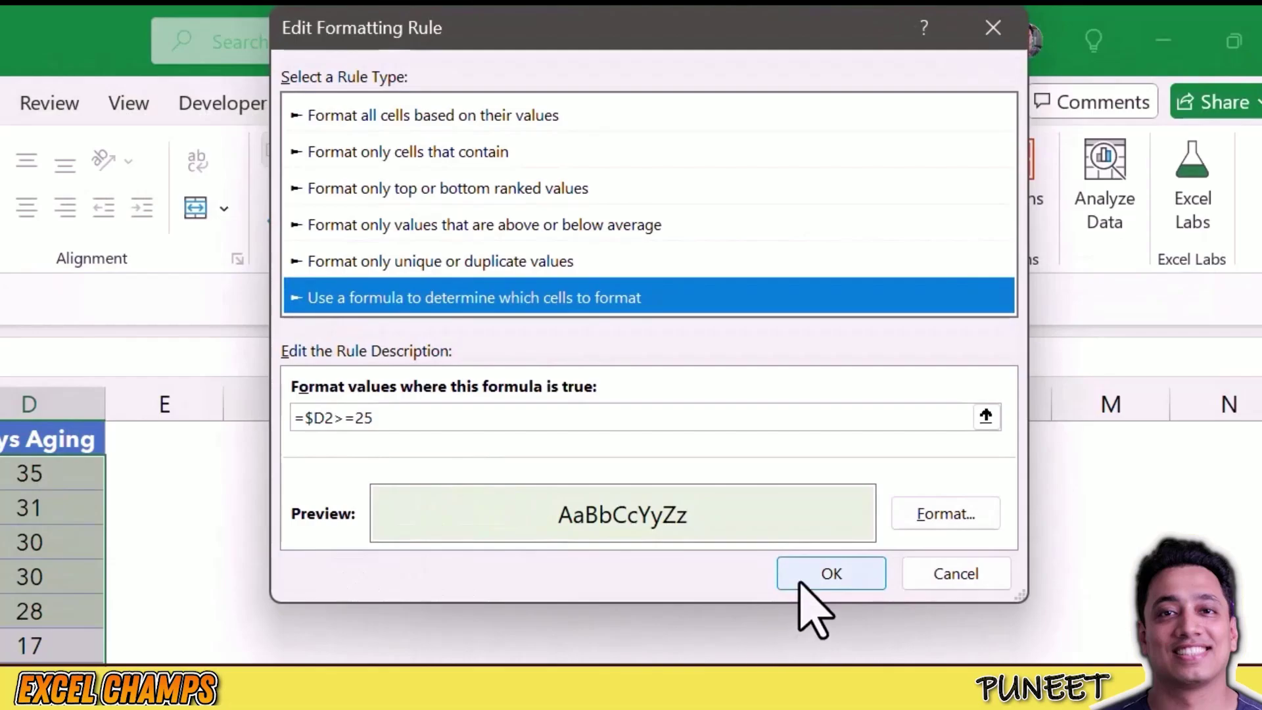
{"action": "left_click", "coordinate": [800, 582]}
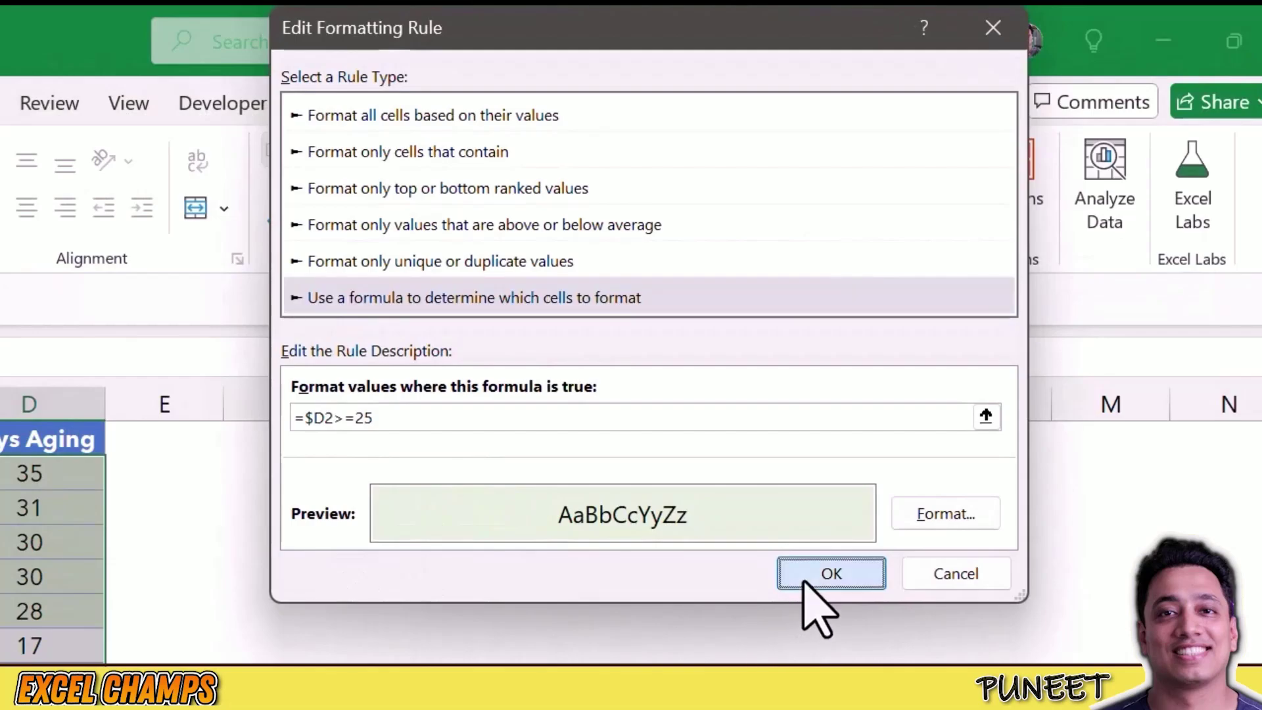
{"action": "left_click", "coordinate": [930, 495]}
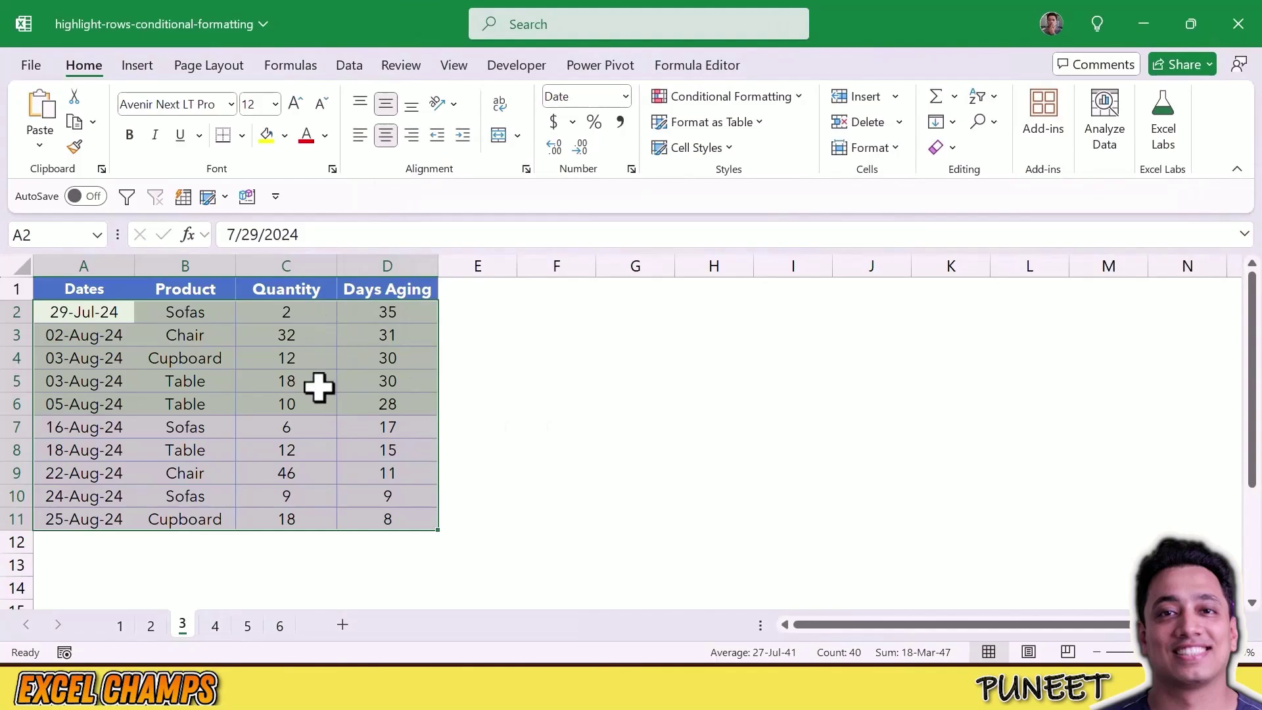
{"action": "left_click", "coordinate": [401, 428]}
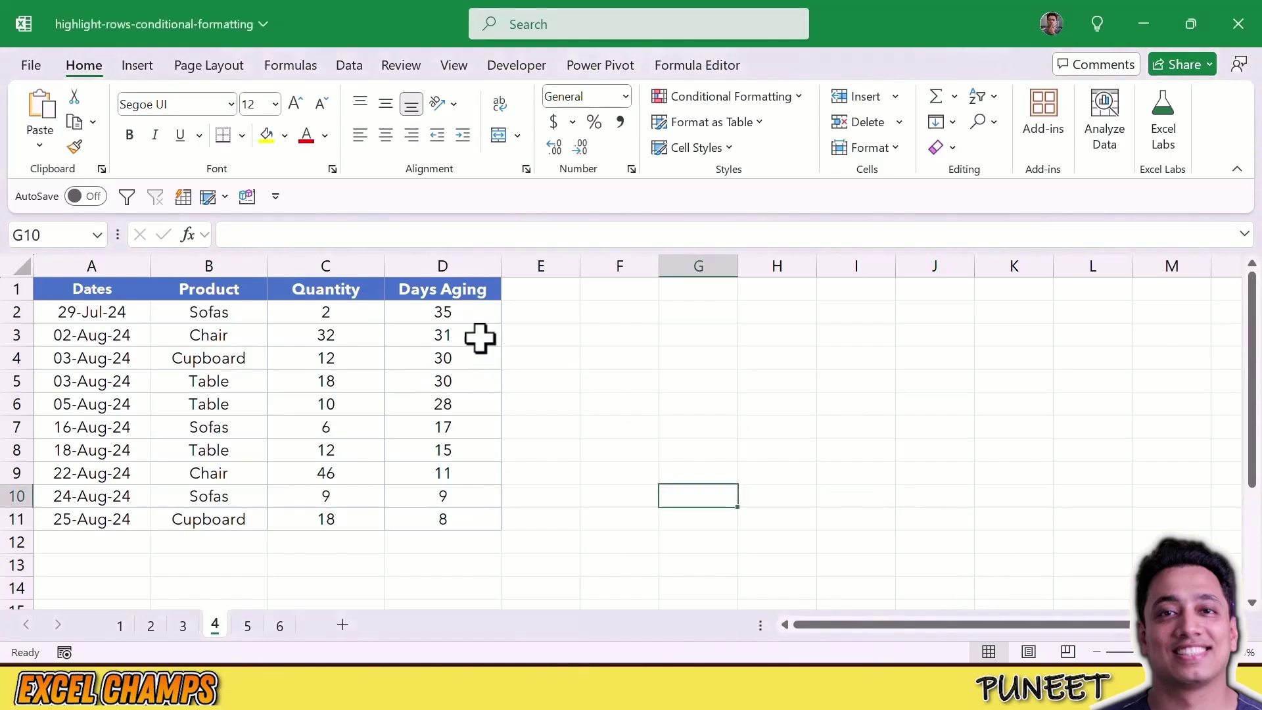
Select A2:D11 on sheet 4 and start a new conditional formatting rule that uses a formula.
{"action": "left_click_drag", "start_coordinate": [482, 333], "coordinate": [98, 334]}
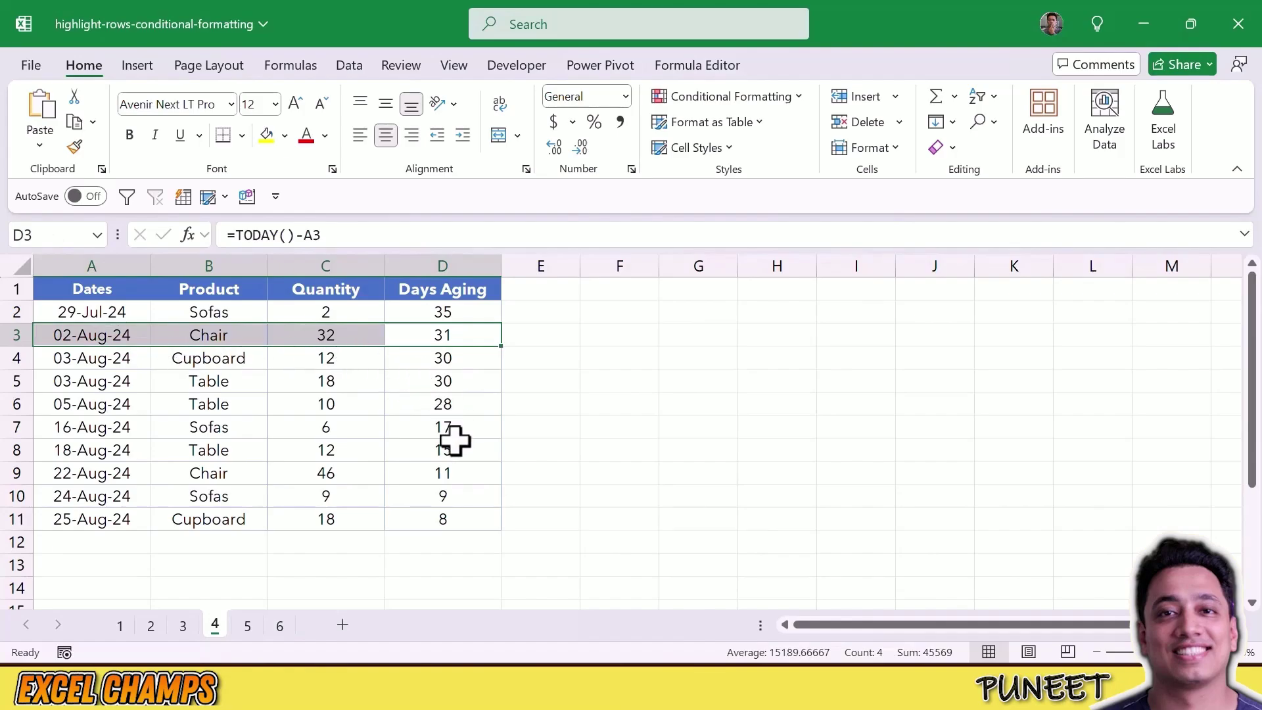
{"action": "left_click_drag", "start_coordinate": [135, 320], "coordinate": [460, 519]}
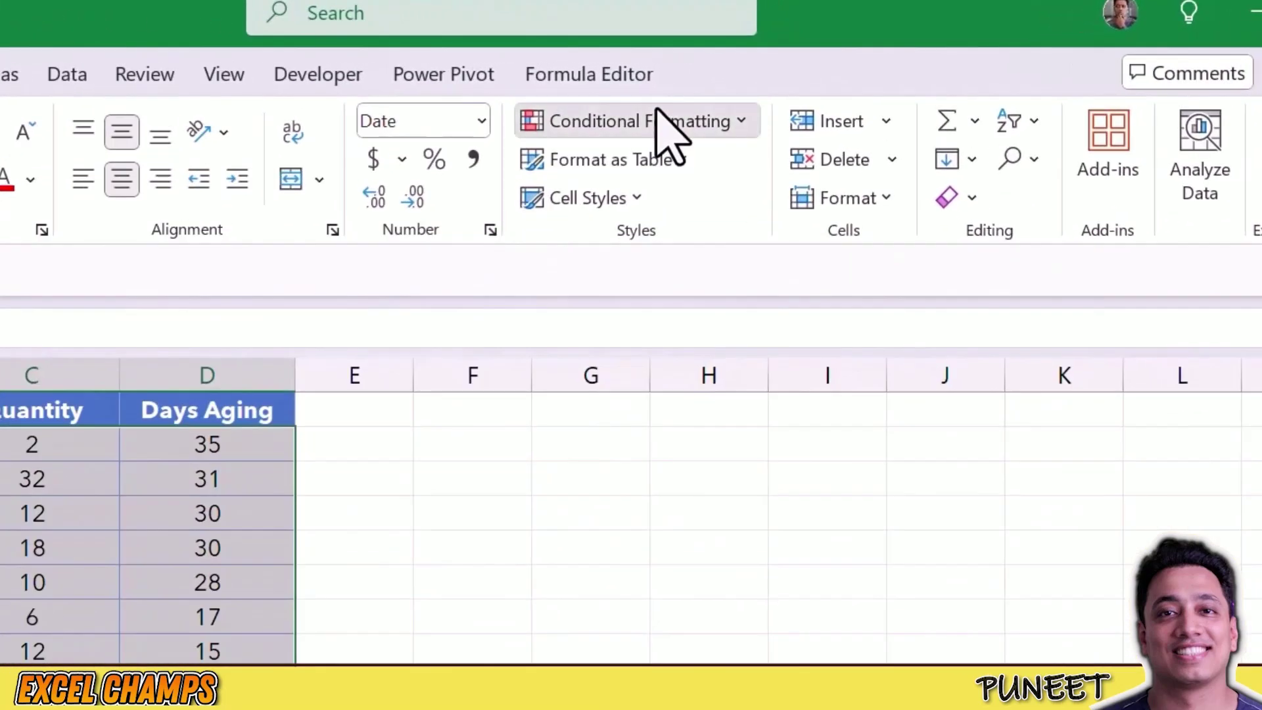
{"action": "left_click", "coordinate": [707, 121]}
{"action": "left_click", "coordinate": [667, 414]}
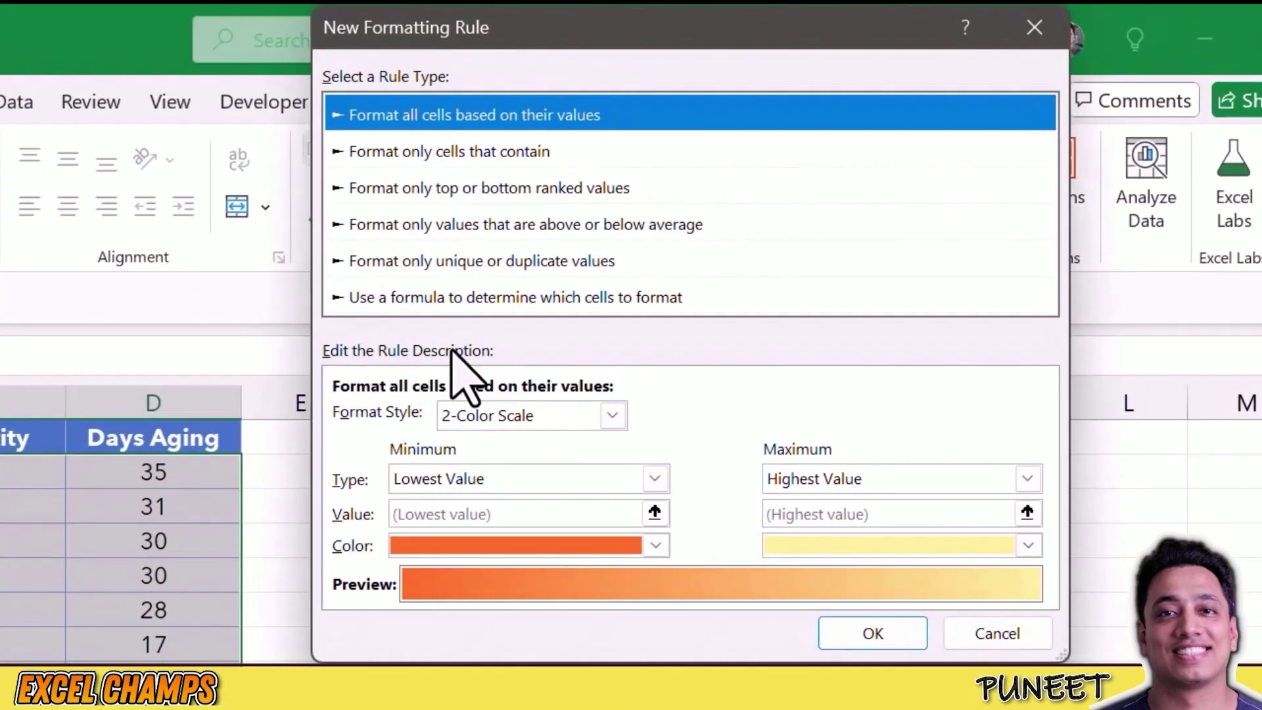
{"action": "left_click", "coordinate": [448, 271]}
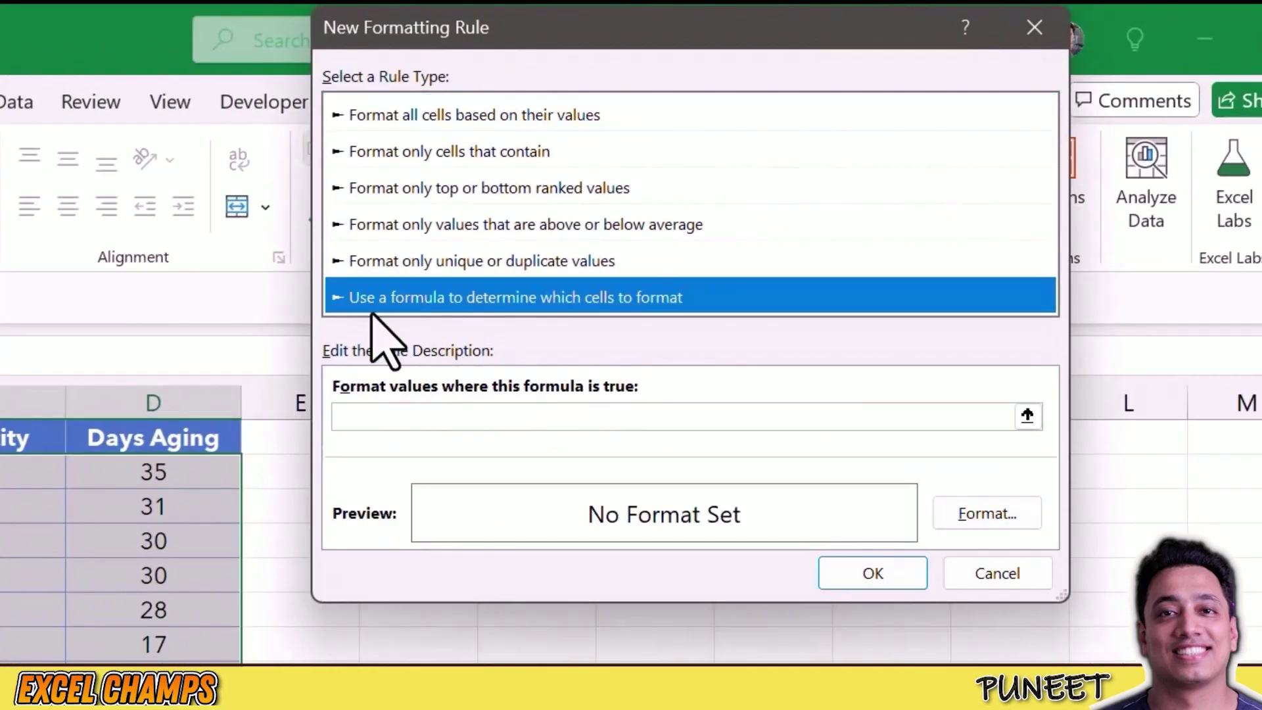
{"action": "left_click", "coordinate": [368, 421]}
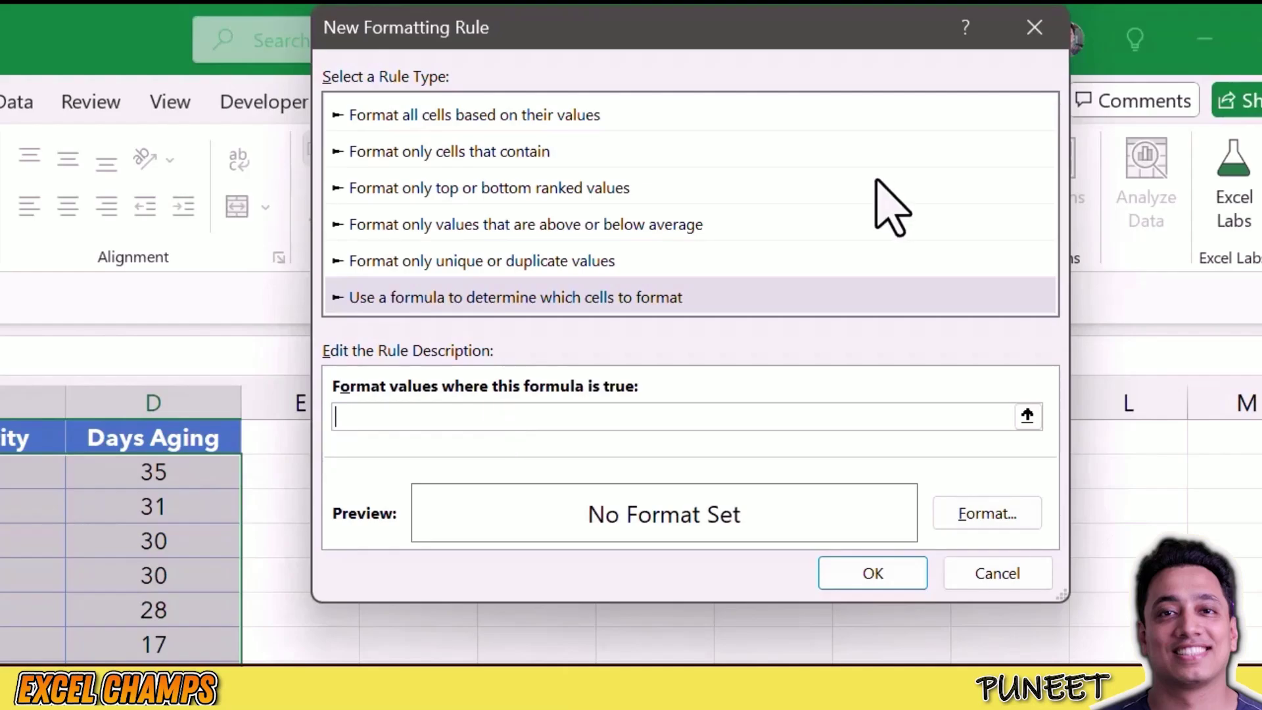
Enter =AND($D2>=25,$C2>=15) as the rule's formula to test both days aging and quantity.
{"action": "type", "text": "=AND($D2>=25,$C2>=15)"}
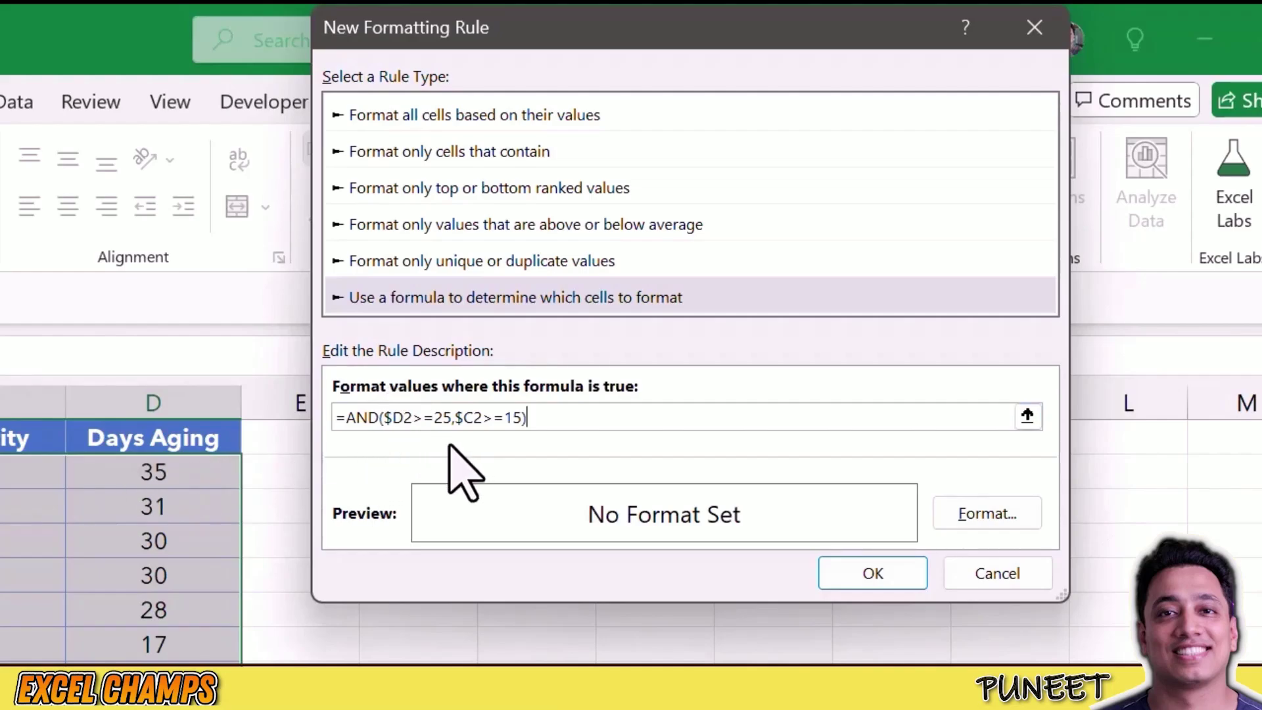
{"action": "left_click_drag", "start_coordinate": [434, 417], "coordinate": [388, 417]}
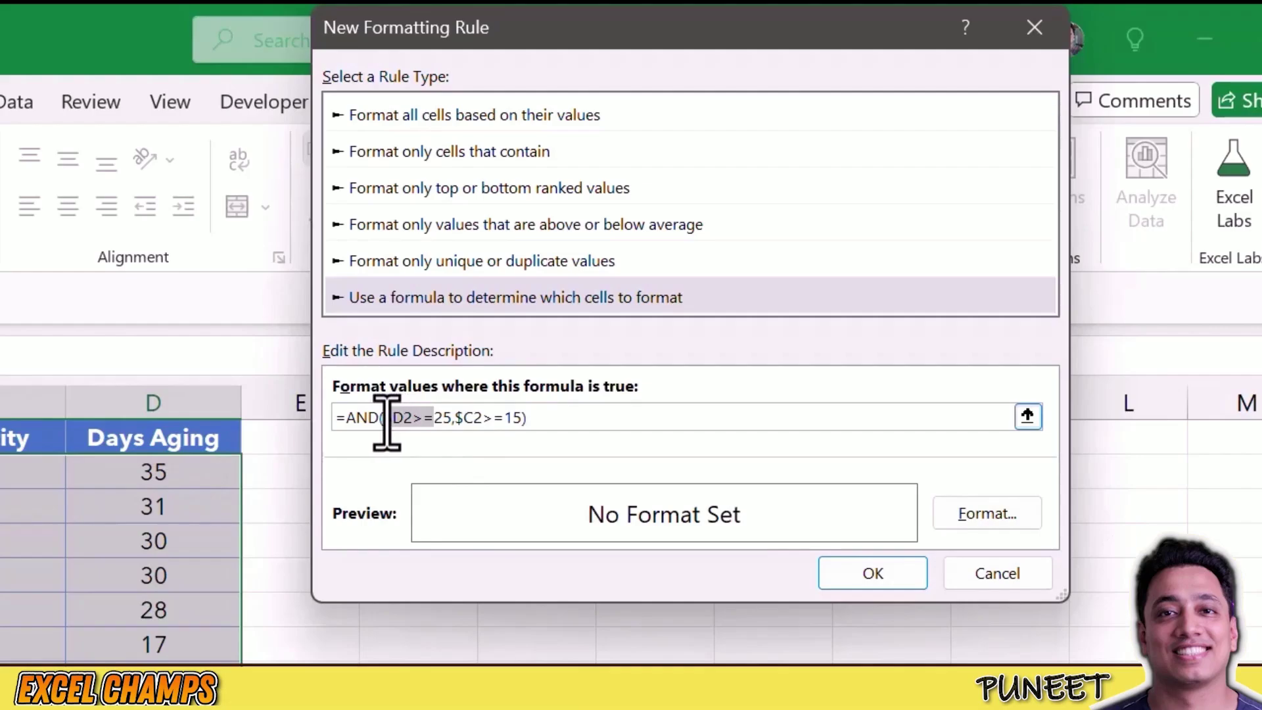
{"action": "left_click", "coordinate": [504, 417]}
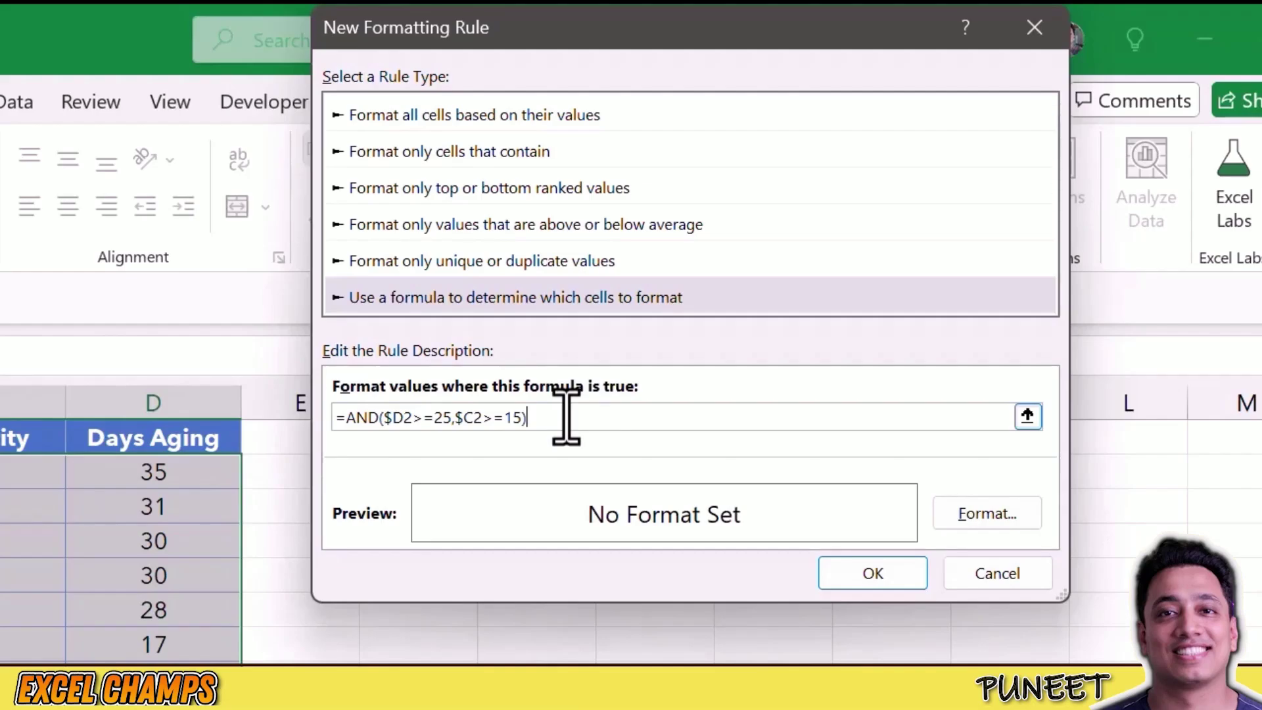
{"action": "left_click", "coordinate": [457, 417]}
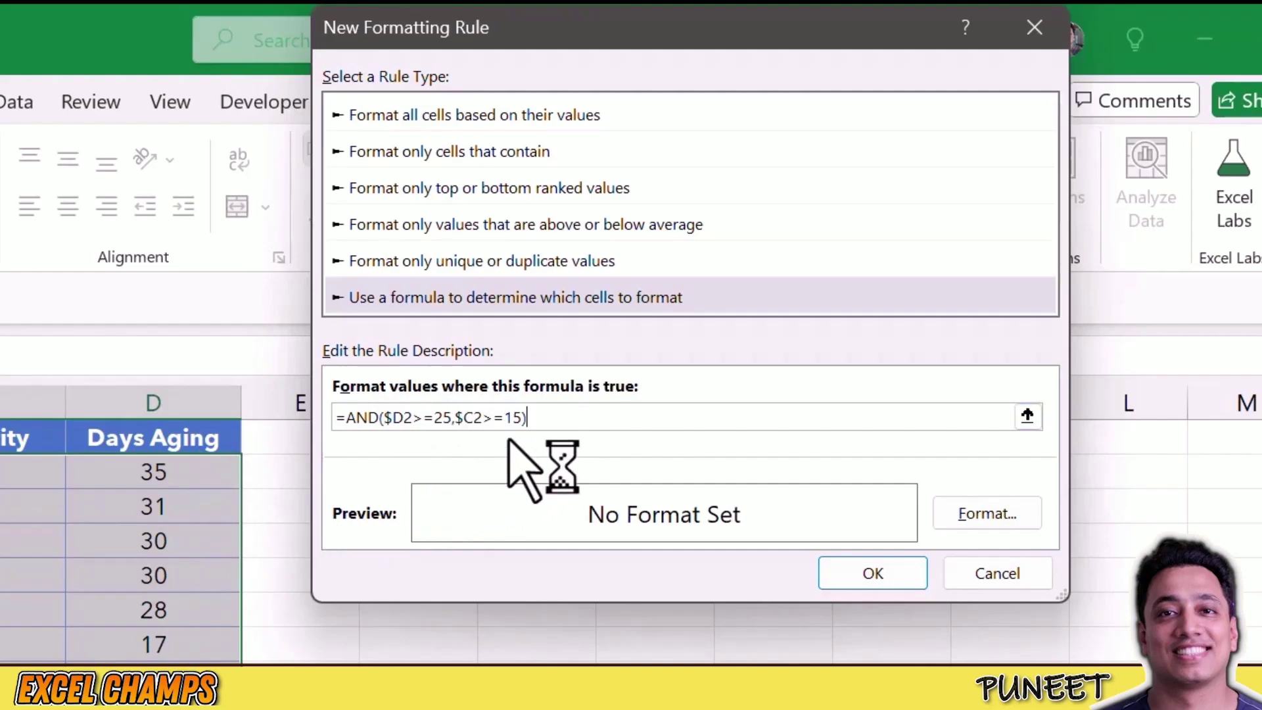
{"action": "left_click_drag", "start_coordinate": [526, 417], "coordinate": [455, 418]}
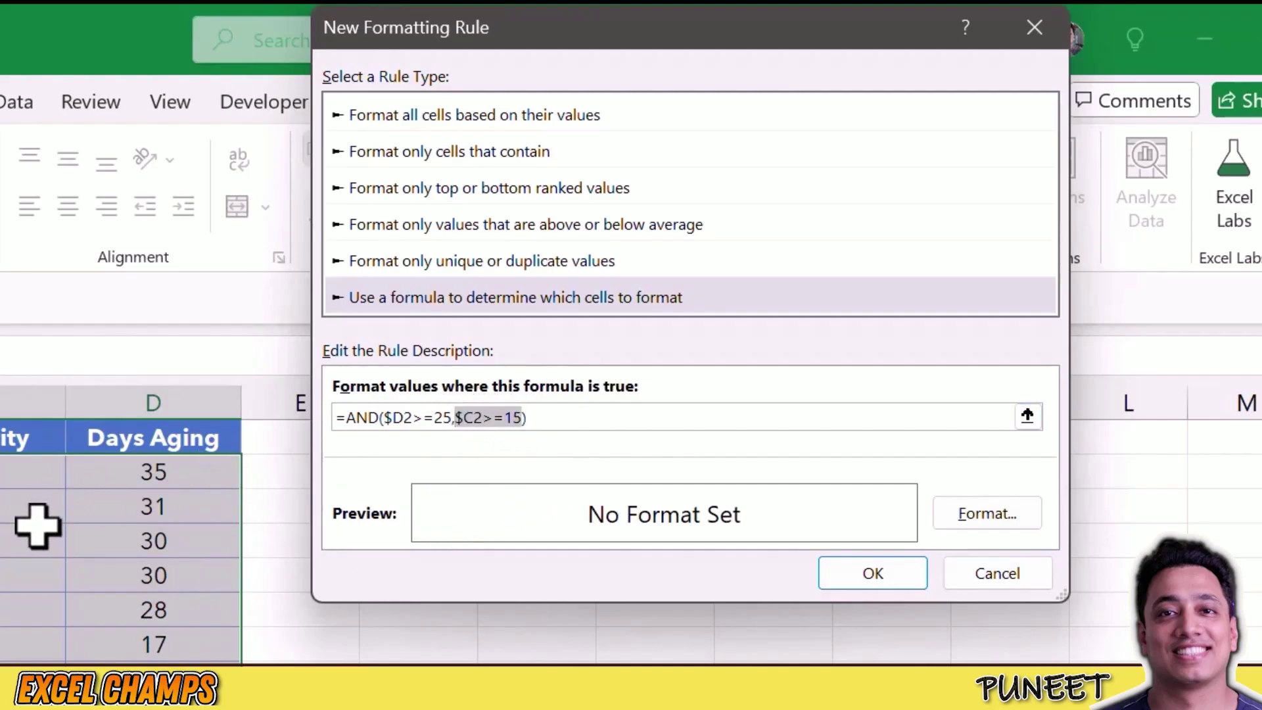
Set a light green fill for the AND rule and apply it to the selected data on sheet 4.
{"action": "left_click", "coordinate": [995, 516]}
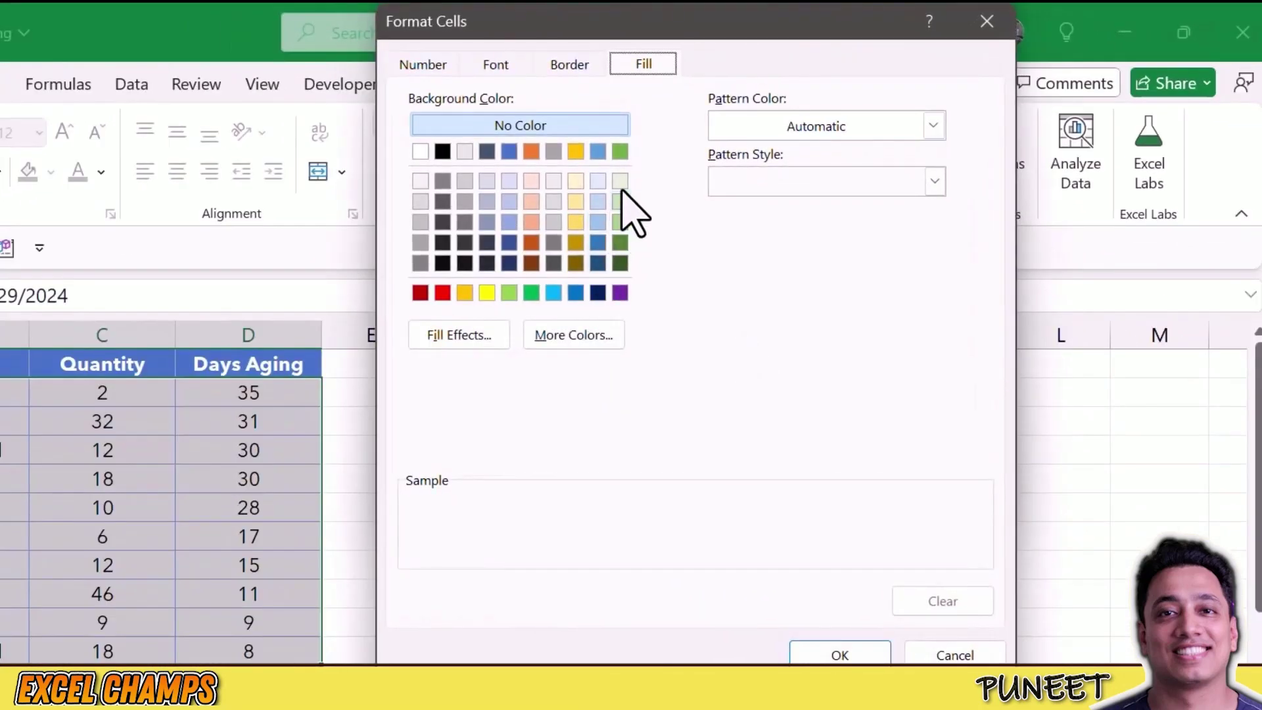
{"action": "left_click", "coordinate": [627, 198]}
{"action": "left_click", "coordinate": [831, 651]}
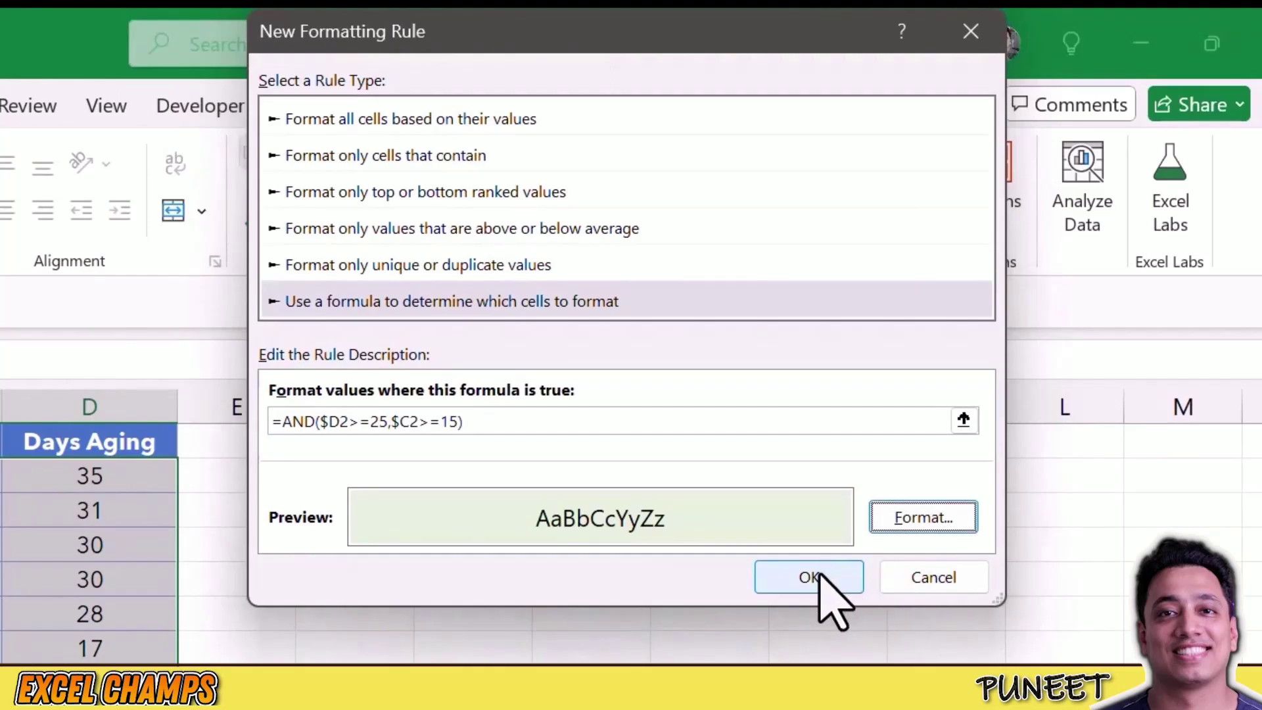
{"action": "left_click", "coordinate": [821, 574]}
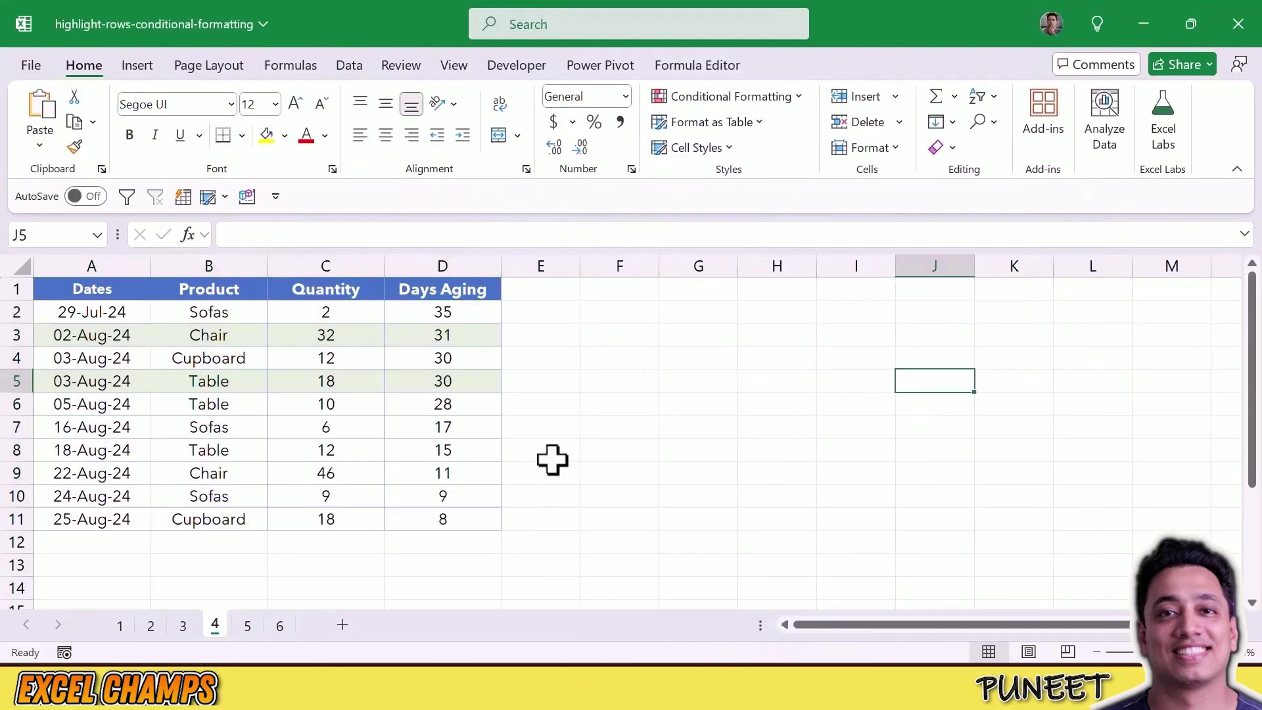
{"action": "left_click", "coordinate": [473, 386]}
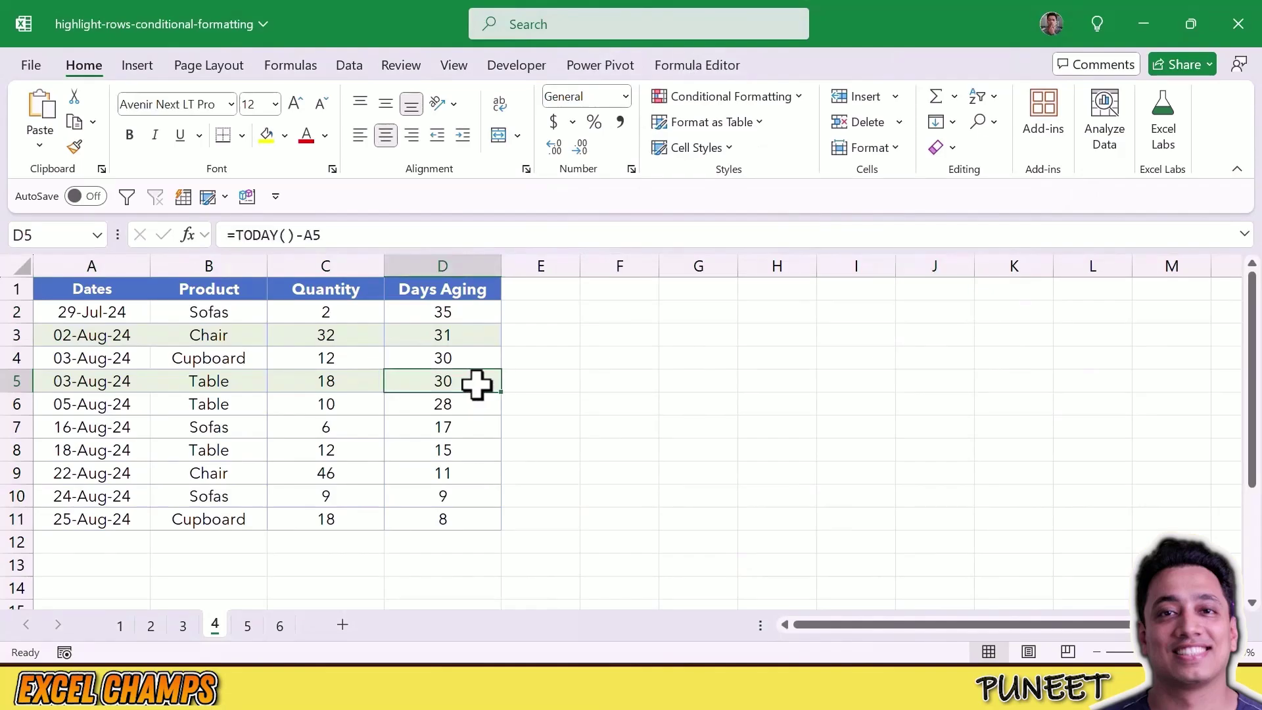
{"action": "left_click", "coordinate": [350, 387]}
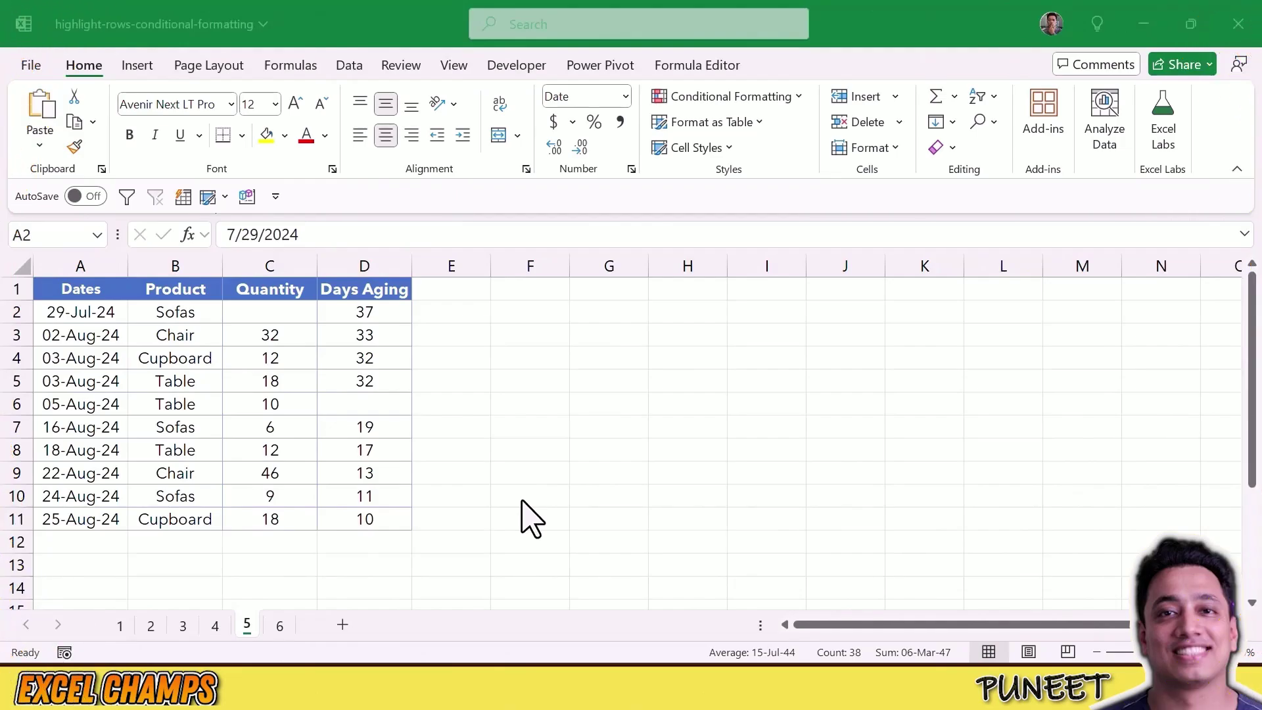
Select A2:D11 on sheet 5 and start a new formula-based conditional formatting rule for rows with blank cells.
{"action": "left_click", "coordinate": [363, 335]}
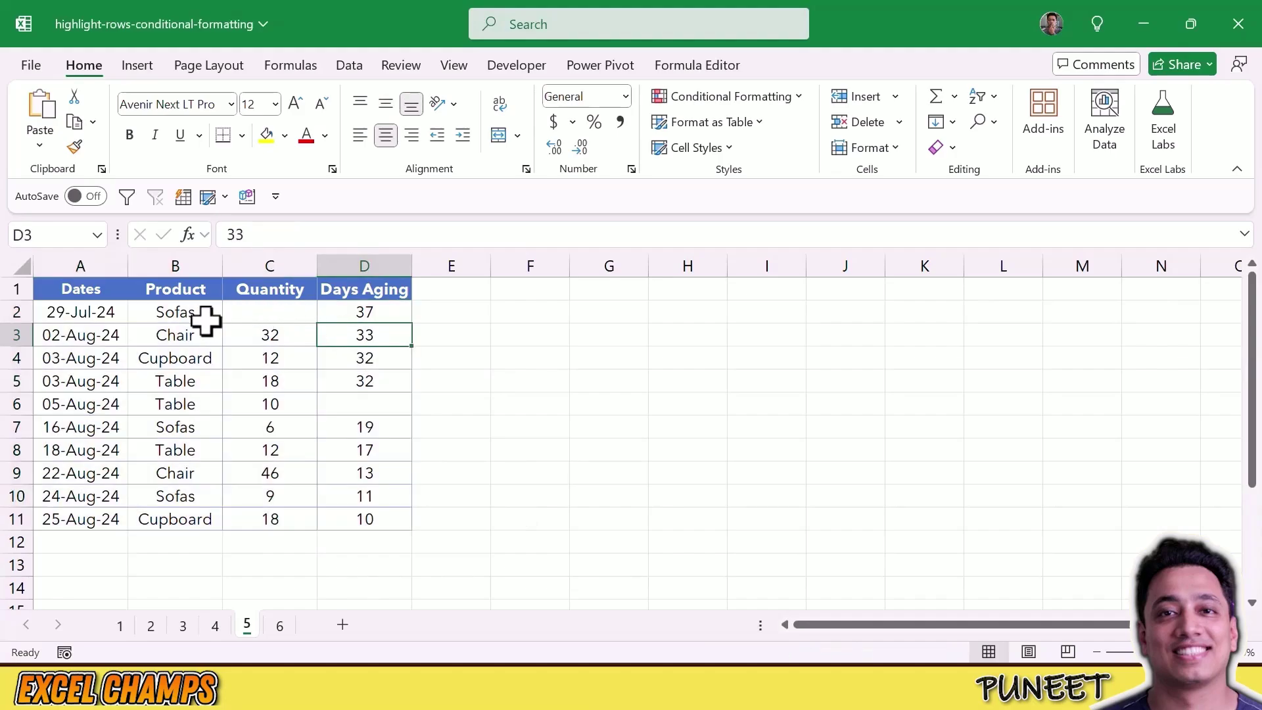
{"action": "left_click", "coordinate": [281, 314]}
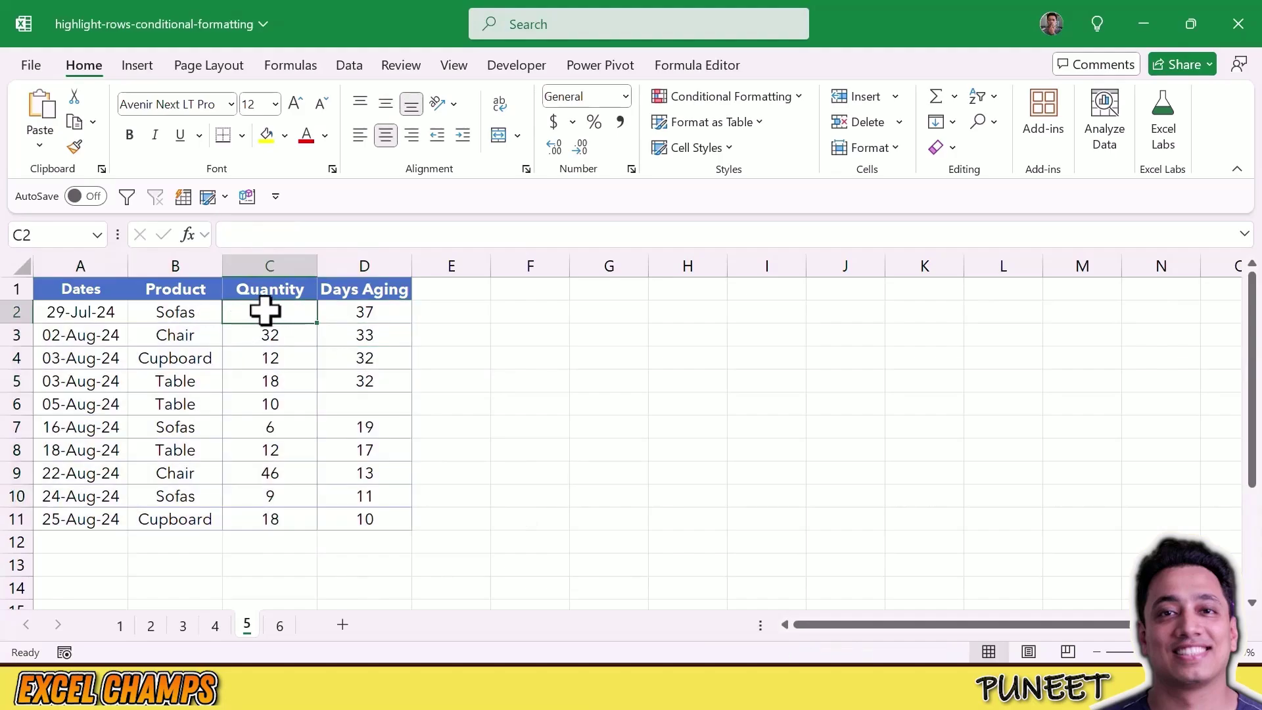
{"action": "left_click", "coordinate": [357, 311]}
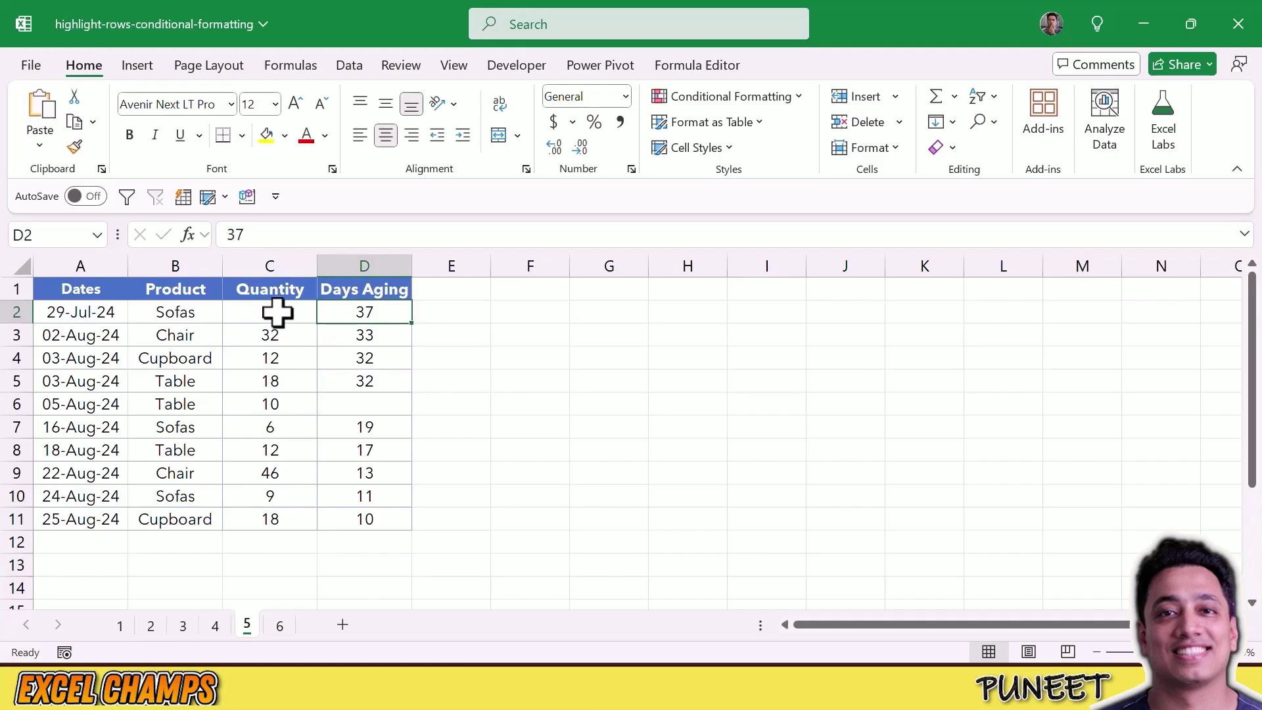
{"action": "left_click_drag", "start_coordinate": [85, 316], "coordinate": [372, 518]}
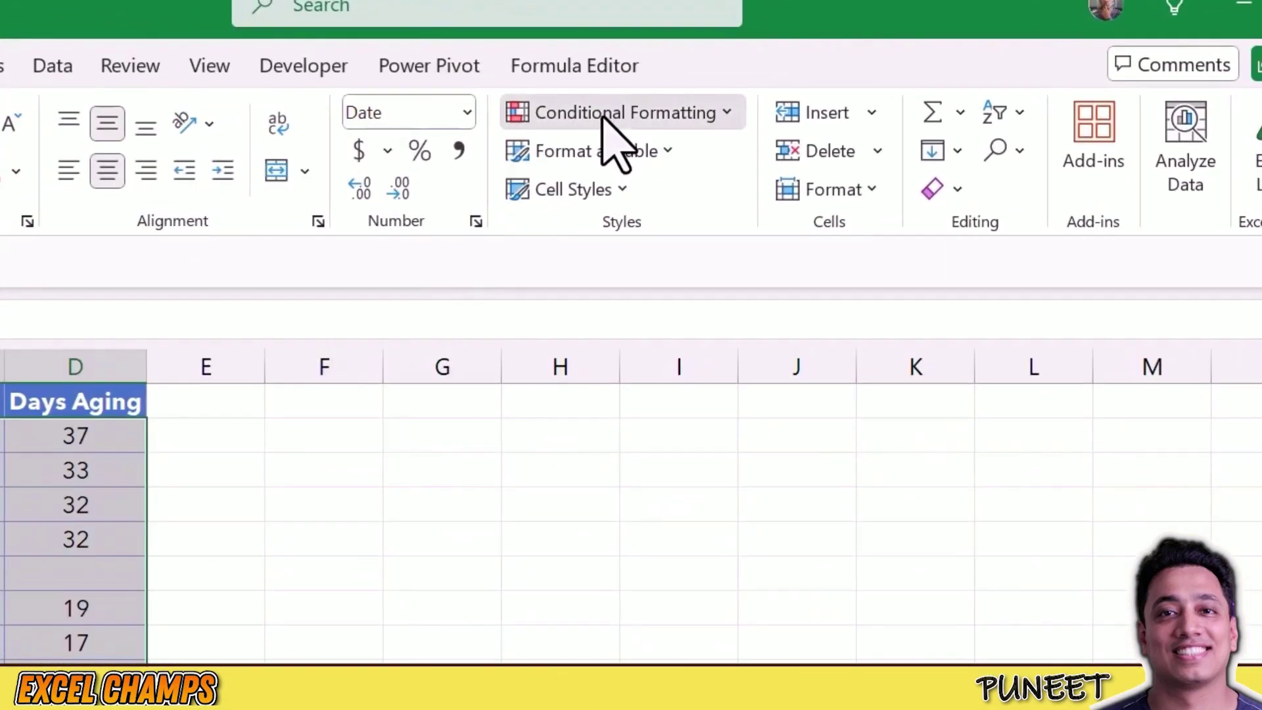
{"action": "left_click", "coordinate": [679, 105]}
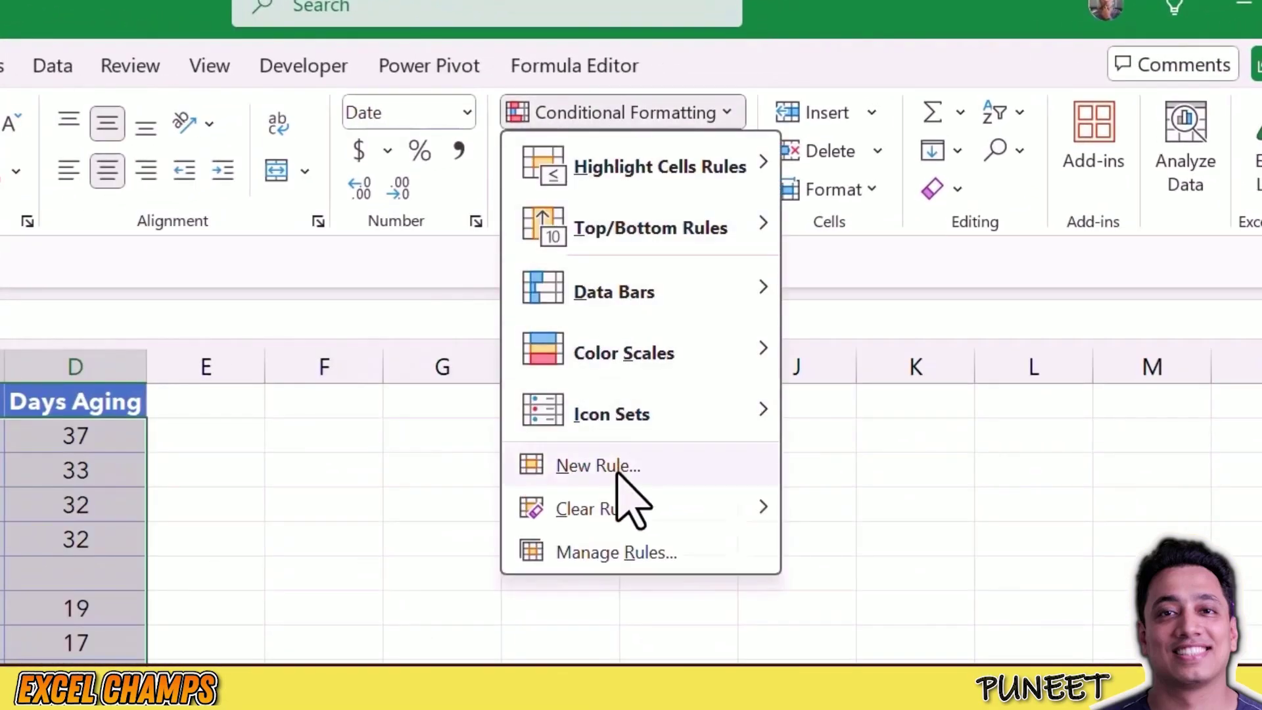
{"action": "left_click", "coordinate": [685, 386]}
{"action": "left_click", "coordinate": [359, 280]}
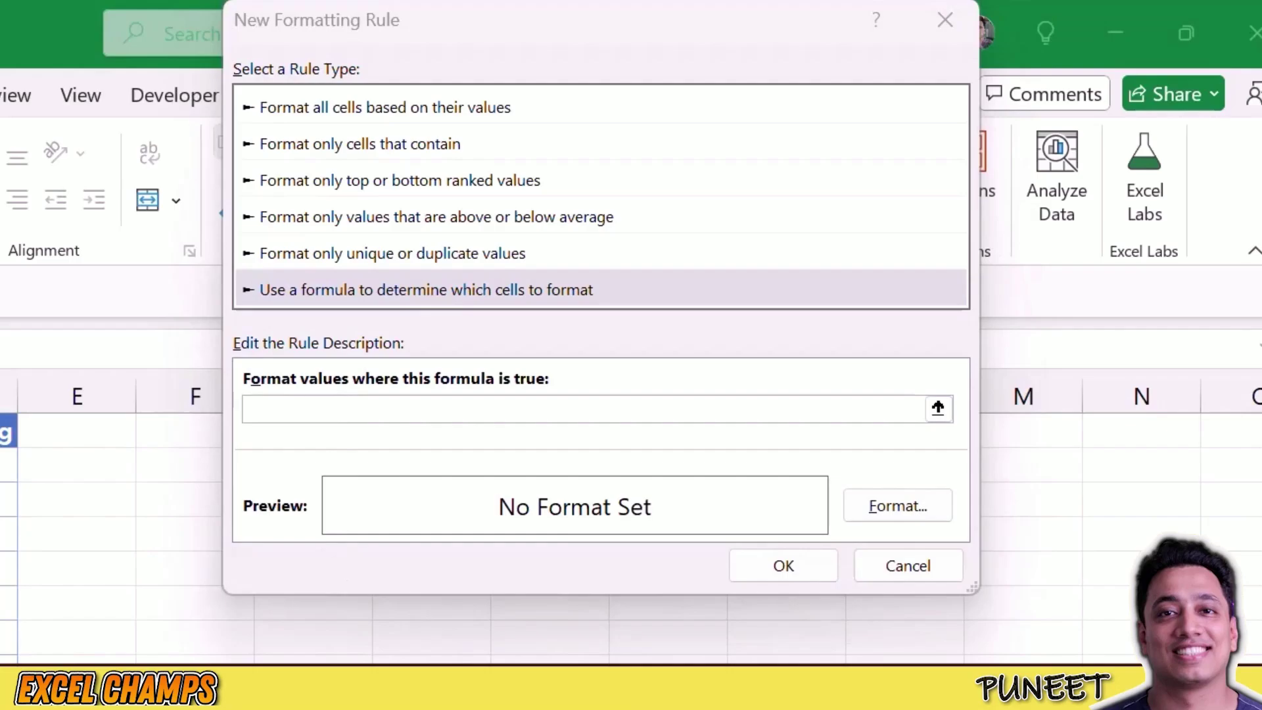
Enter =COUNTIF($A2:$D2,"")>0 as the formula of the new formatting rule.
{"action": "left_click", "coordinate": [259, 410]}
{"action": "type", "text": "=COUNTIF($A2:$D2,\"\")>0"}
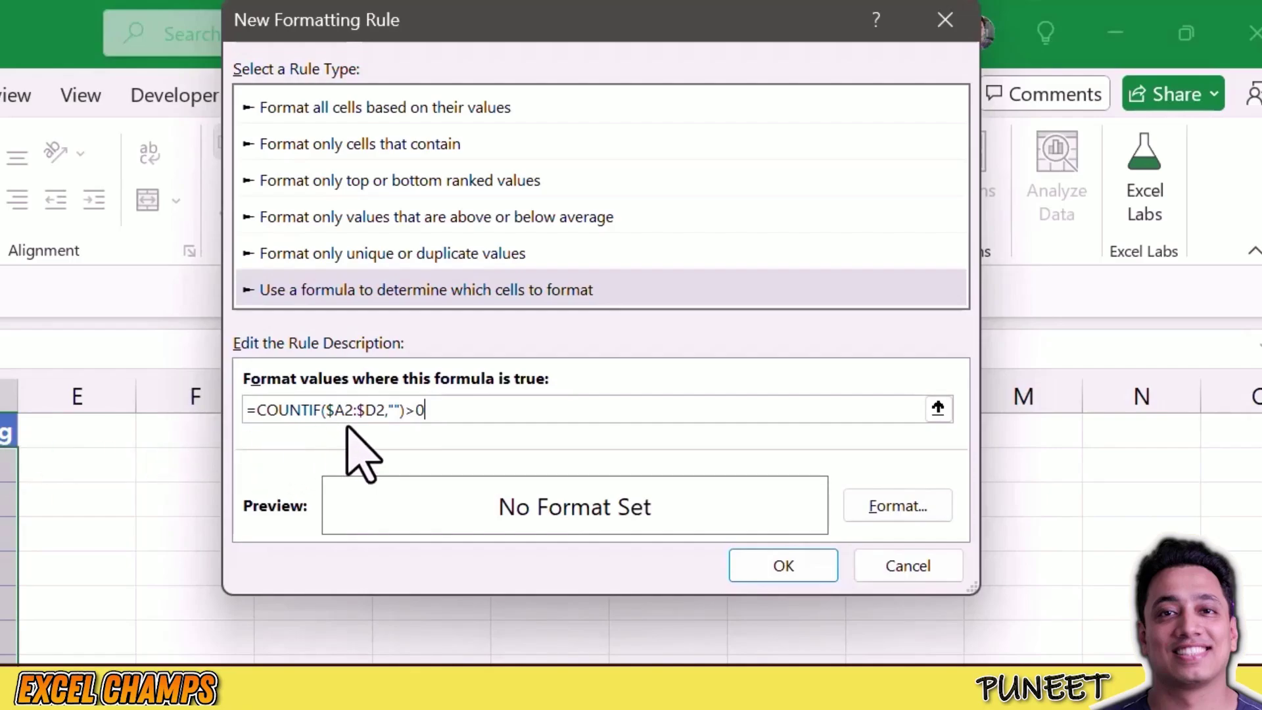
{"action": "mouse_move", "coordinate": [397, 411]}
{"action": "left_mouse_down"}
{"action": "mouse_move", "coordinate": [259, 411]}
{"action": "mouse_move", "coordinate": [418, 414]}
{"action": "left_mouse_up"}
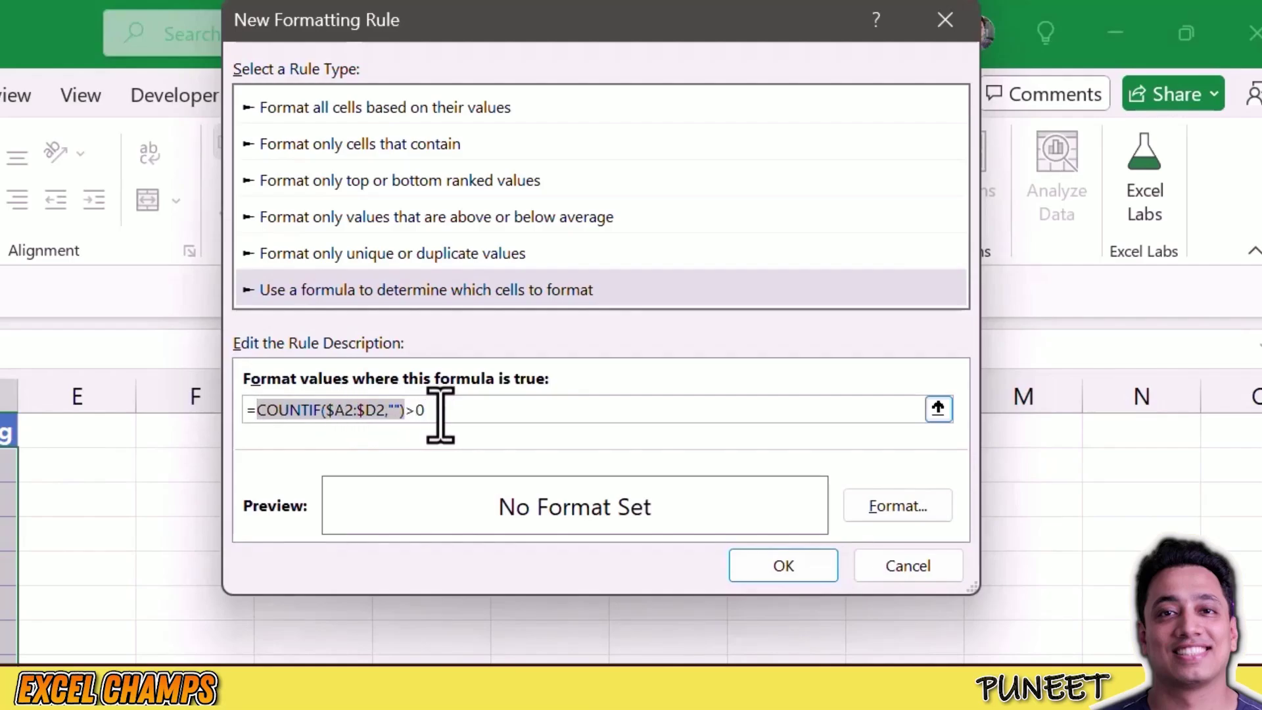
{"action": "left_click", "coordinate": [447, 414]}
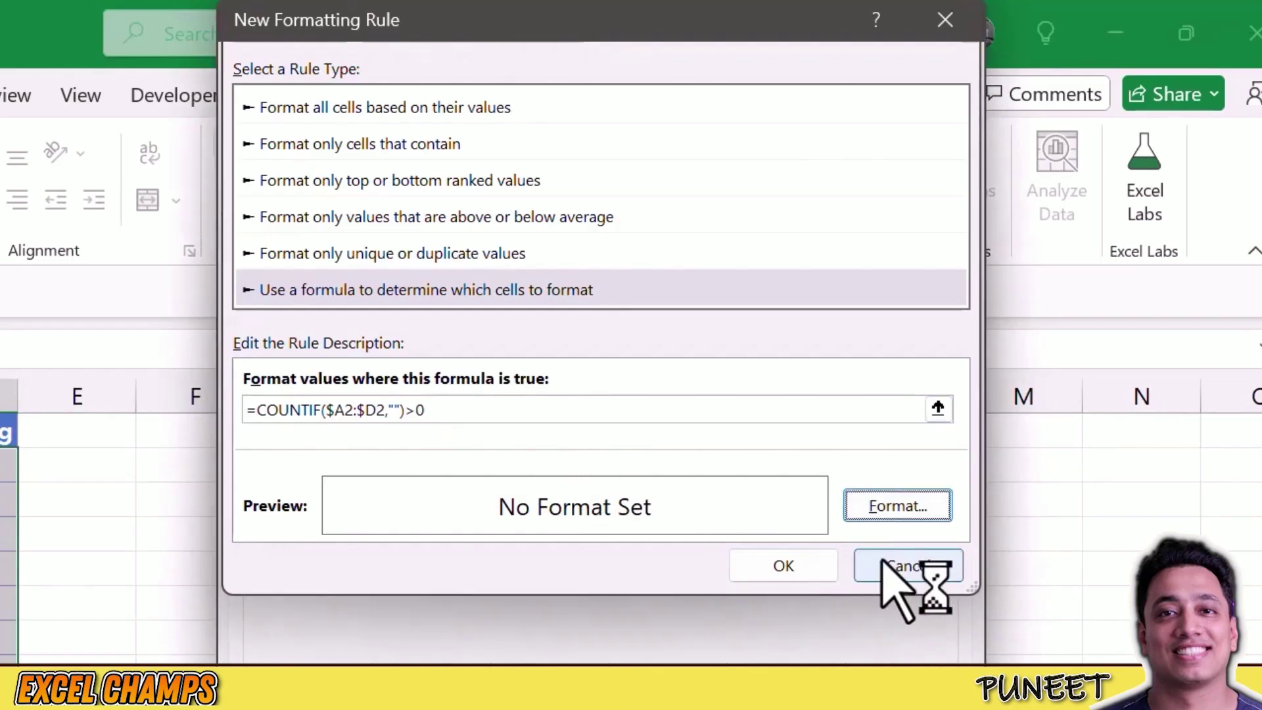
Set a light green fill for the blank-cell rule and apply it to the selected data on sheet 5.
{"action": "left_click", "coordinate": [884, 511]}
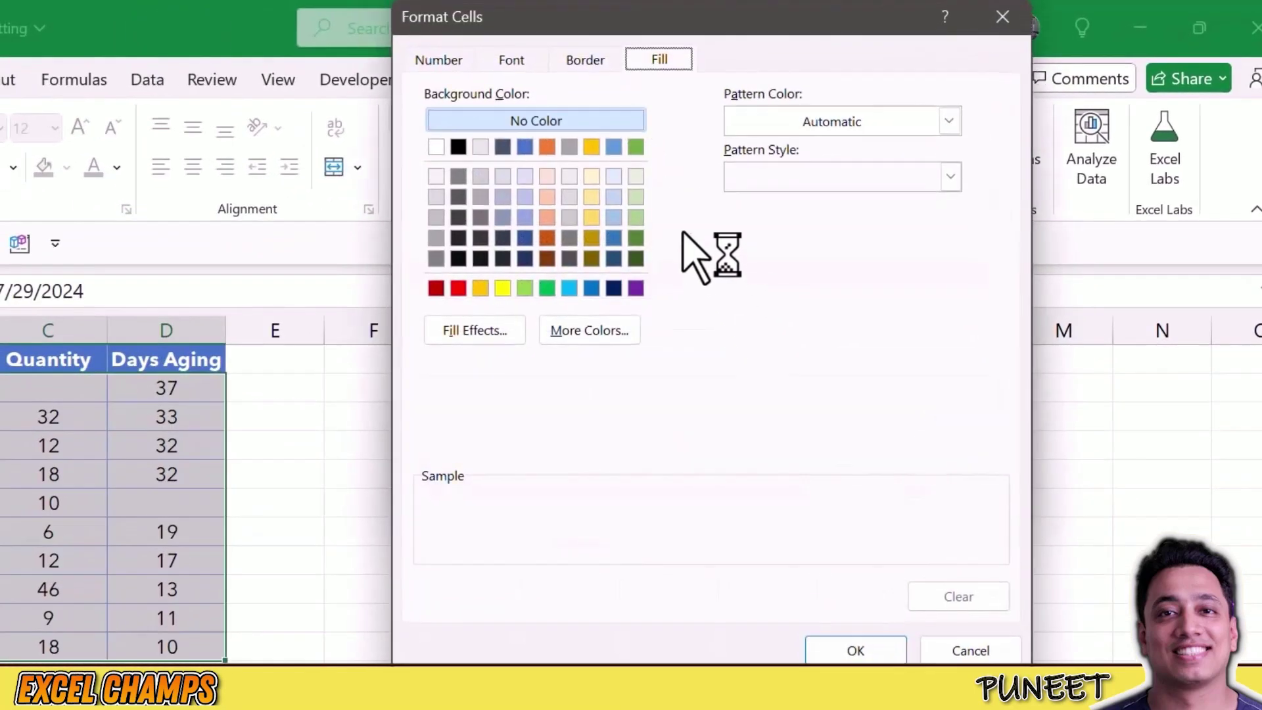
{"action": "left_click", "coordinate": [636, 176]}
{"action": "left_click", "coordinate": [854, 650]}
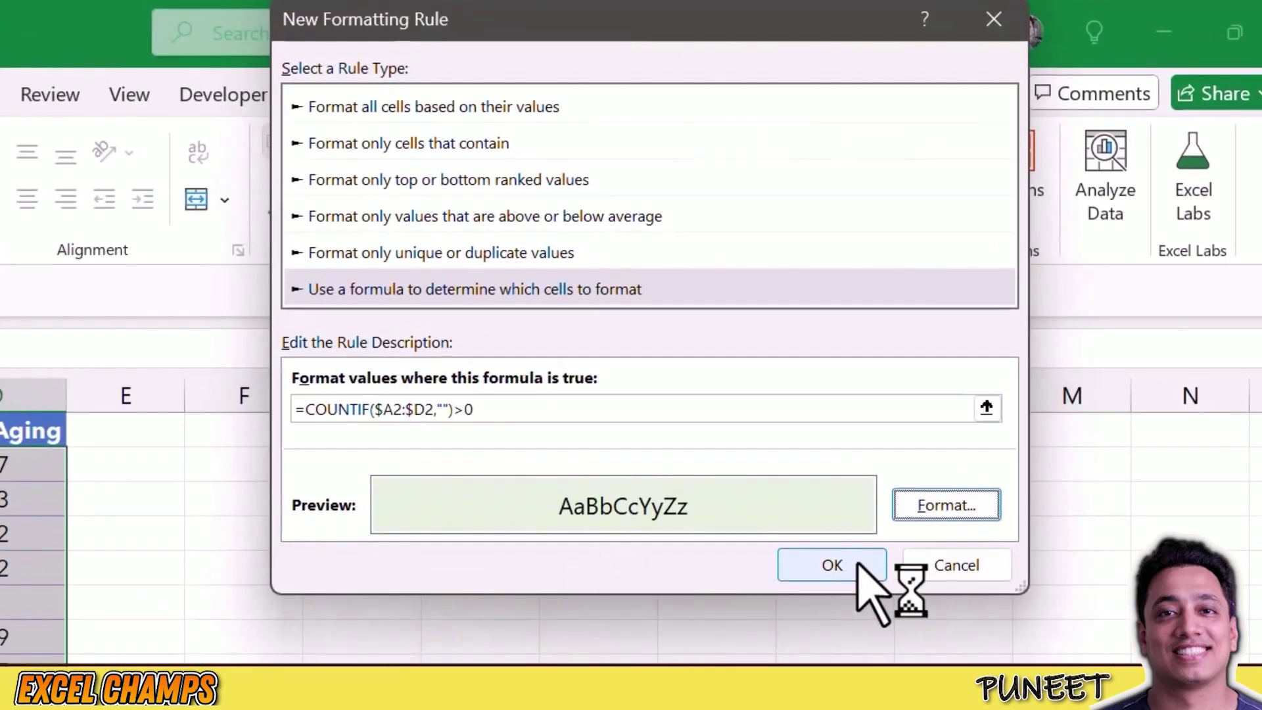
{"action": "left_click", "coordinate": [858, 567]}
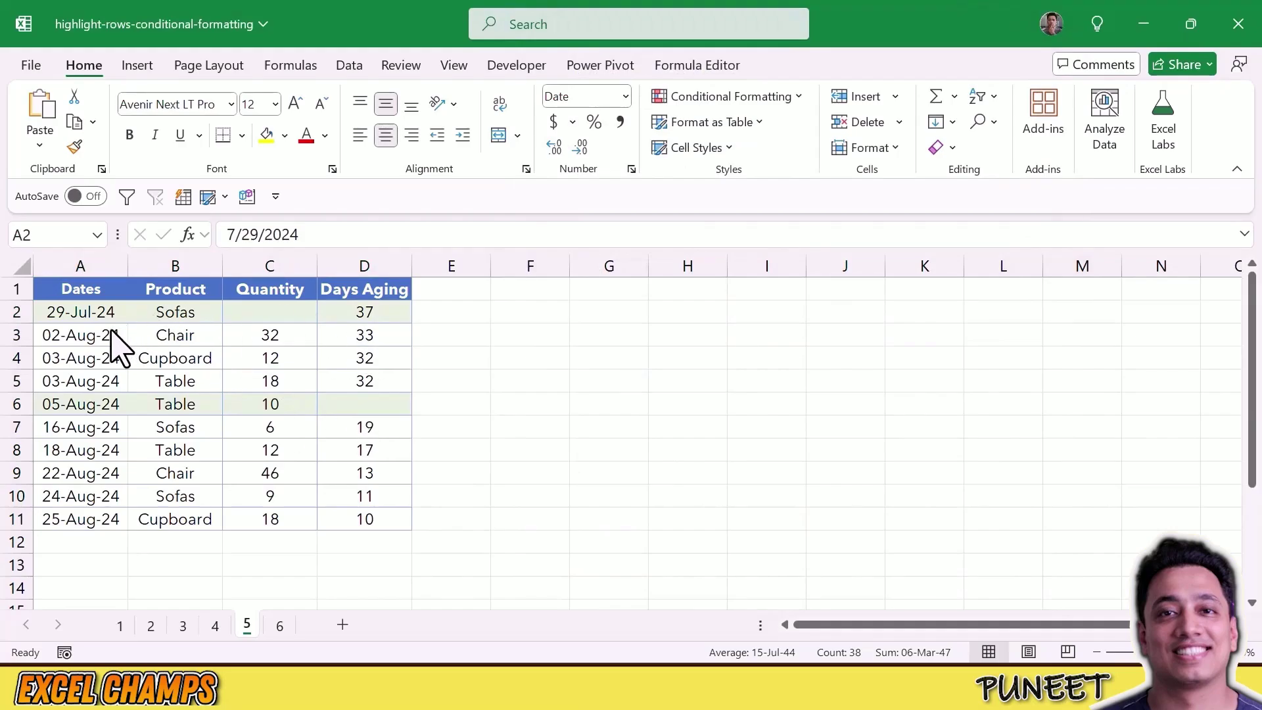
{"action": "key", "text": "ctrl+a"}
{"action": "left_click", "coordinate": [83, 312]}
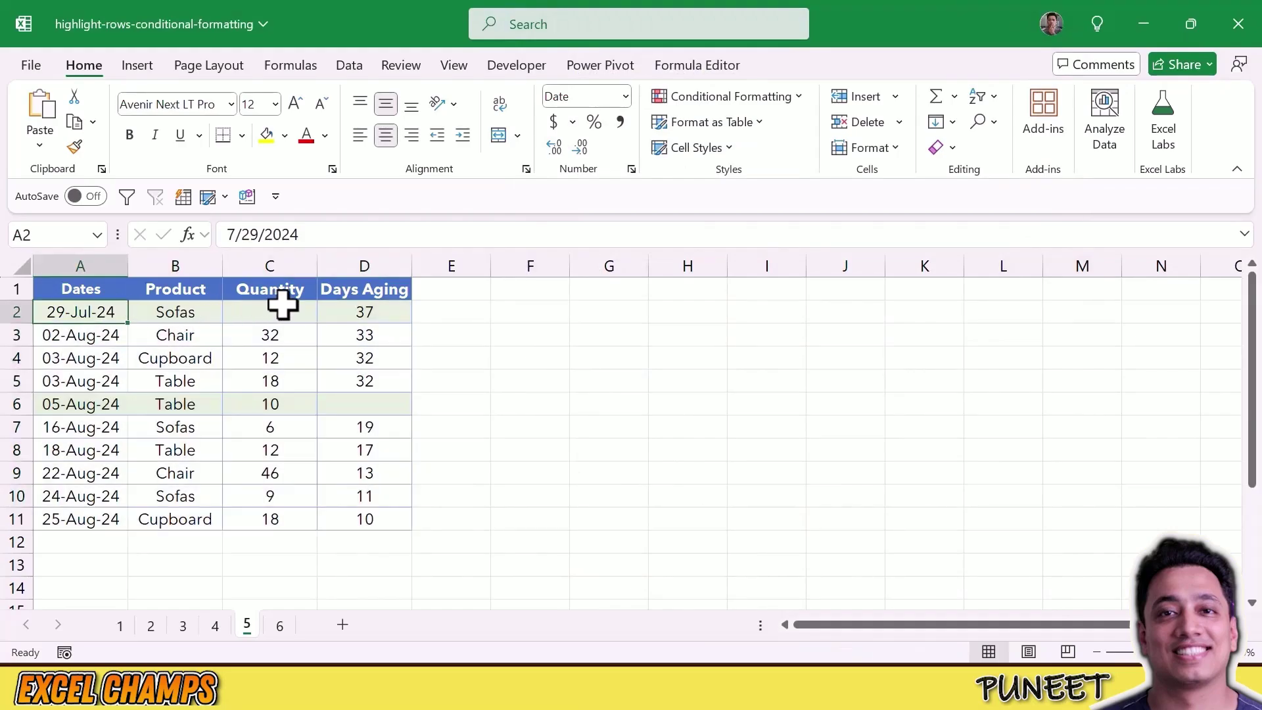
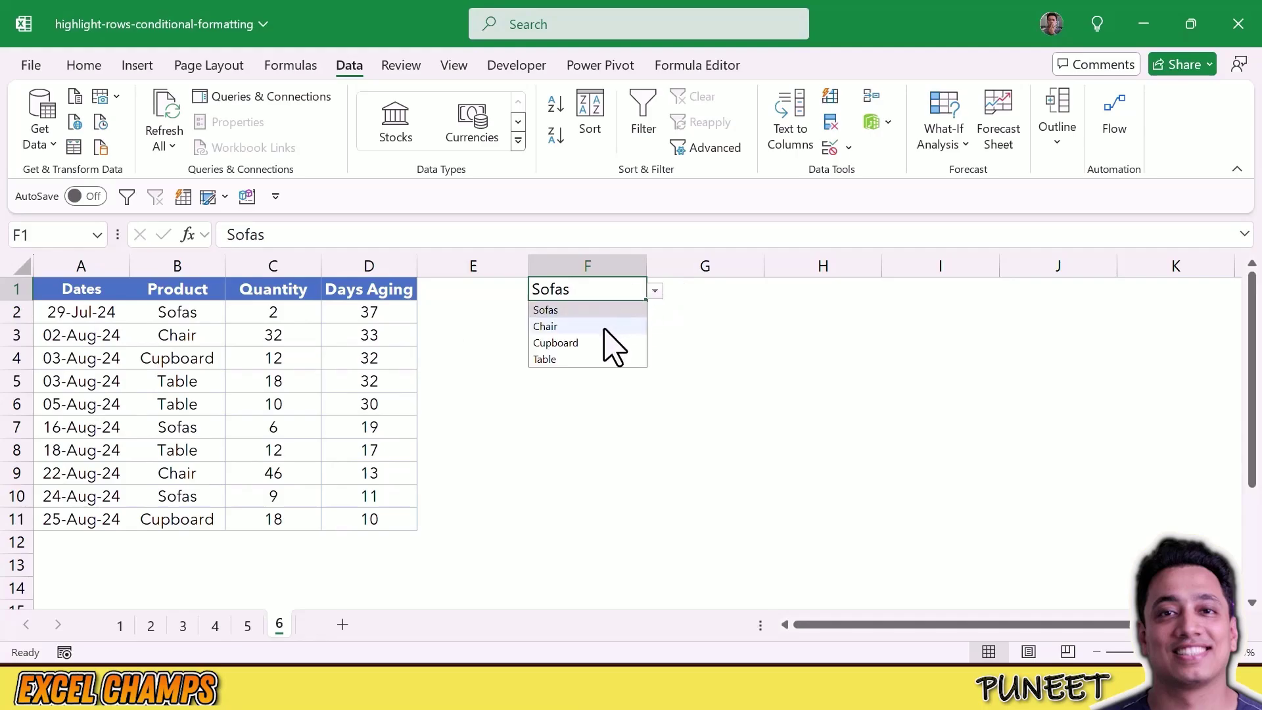
Choose Table from the product drop-down list in cell F1 on sheet 6.
{"action": "left_click", "coordinate": [595, 358]}
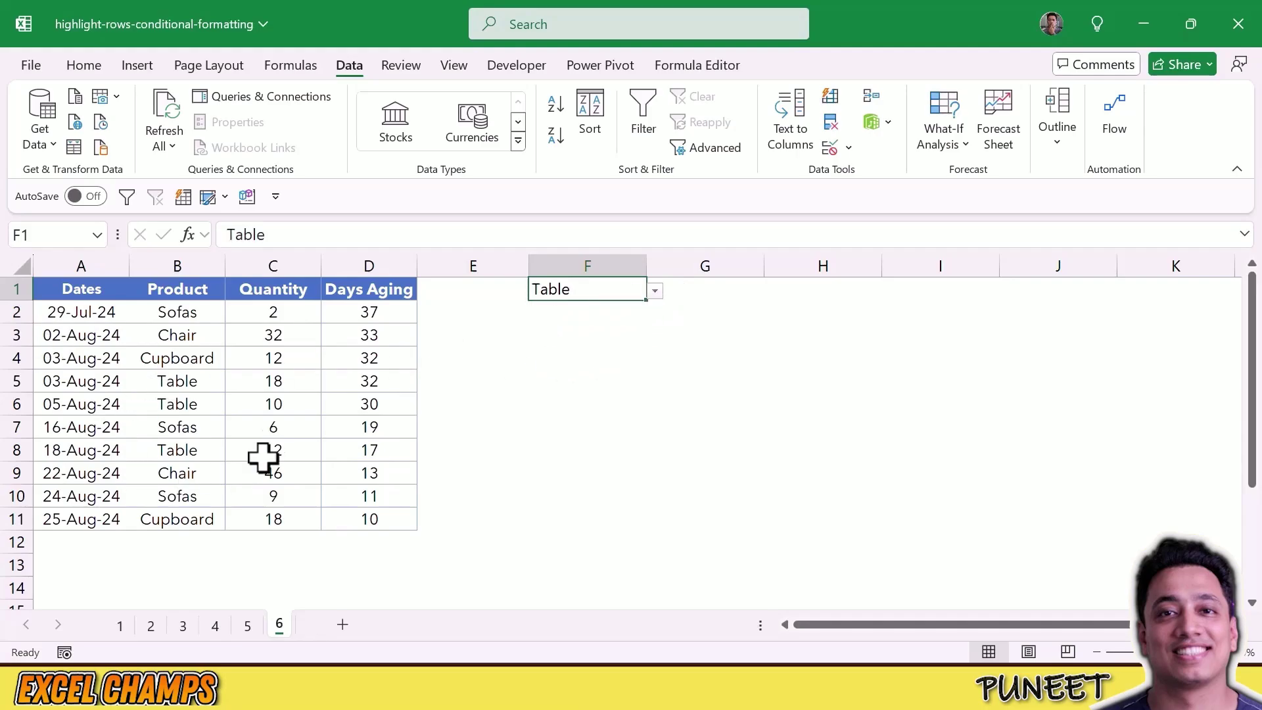
{"action": "left_click", "coordinate": [190, 406]}
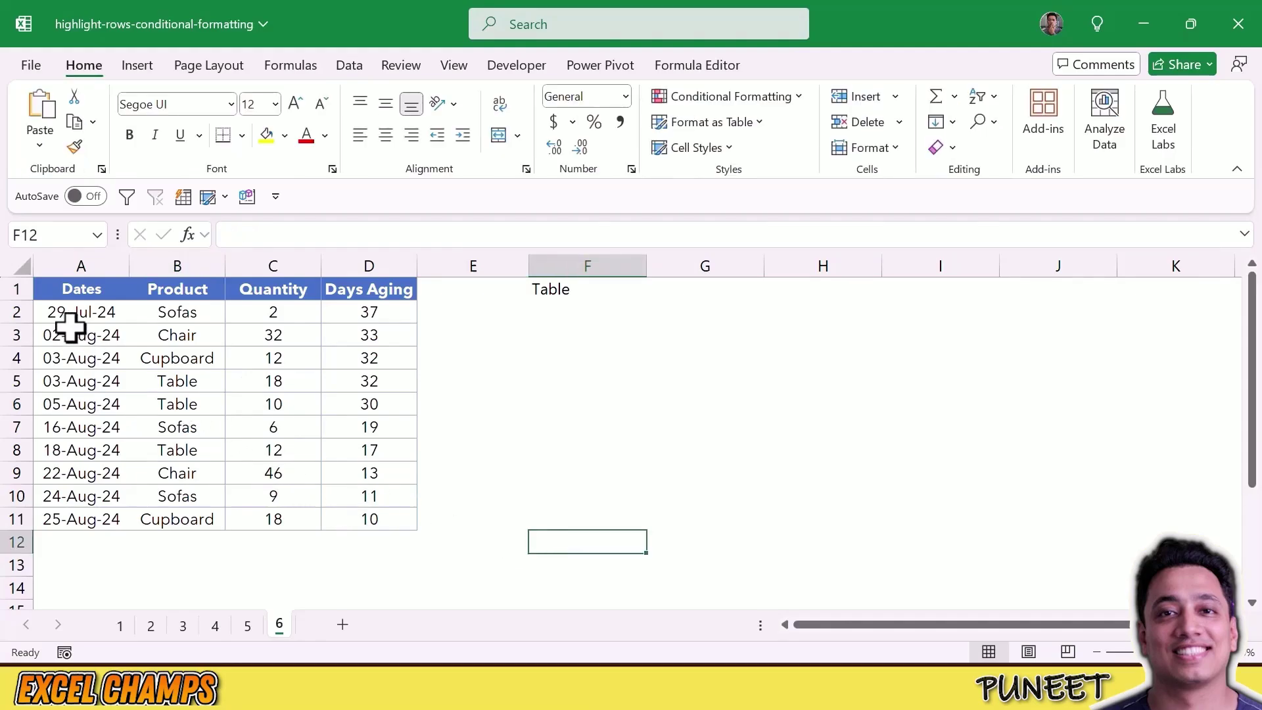
Select A2:D11 on sheet 6 and start a new formula-based conditional formatting rule for rows matching the drop-down product.
{"action": "left_click_drag", "start_coordinate": [70, 324], "coordinate": [381, 521]}
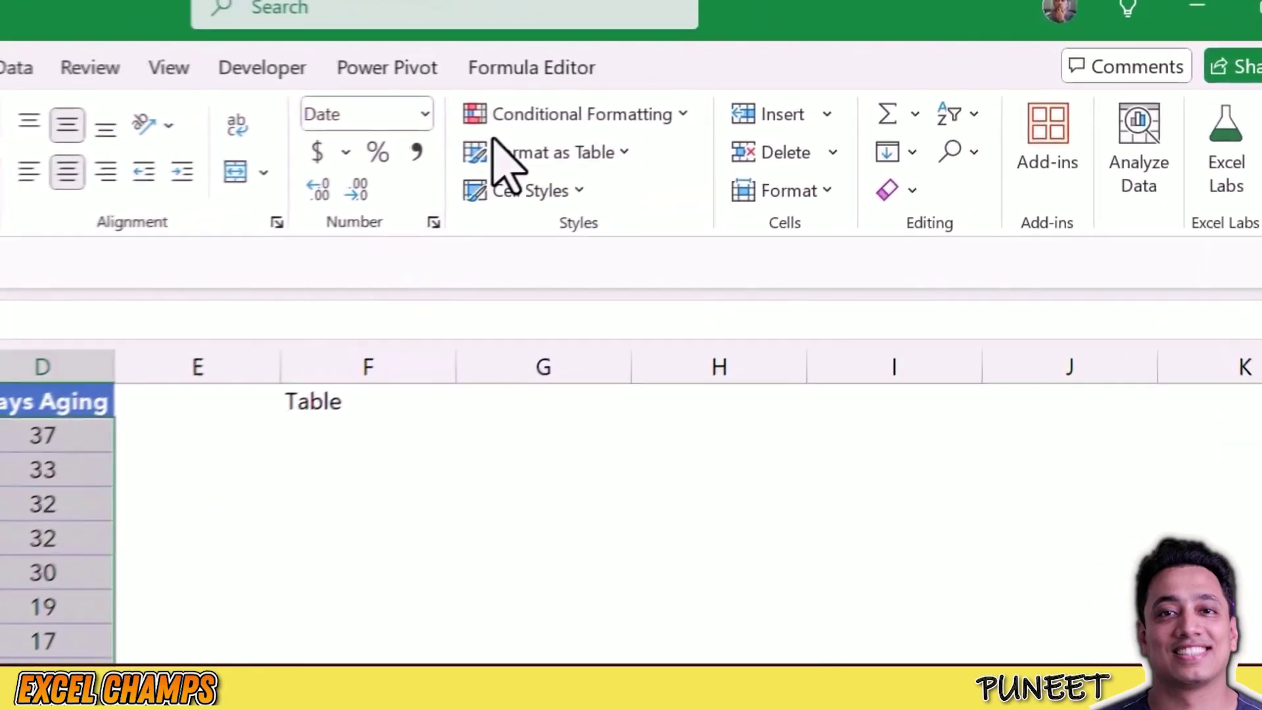
{"action": "left_click", "coordinate": [522, 119]}
{"action": "left_click", "coordinate": [551, 466]}
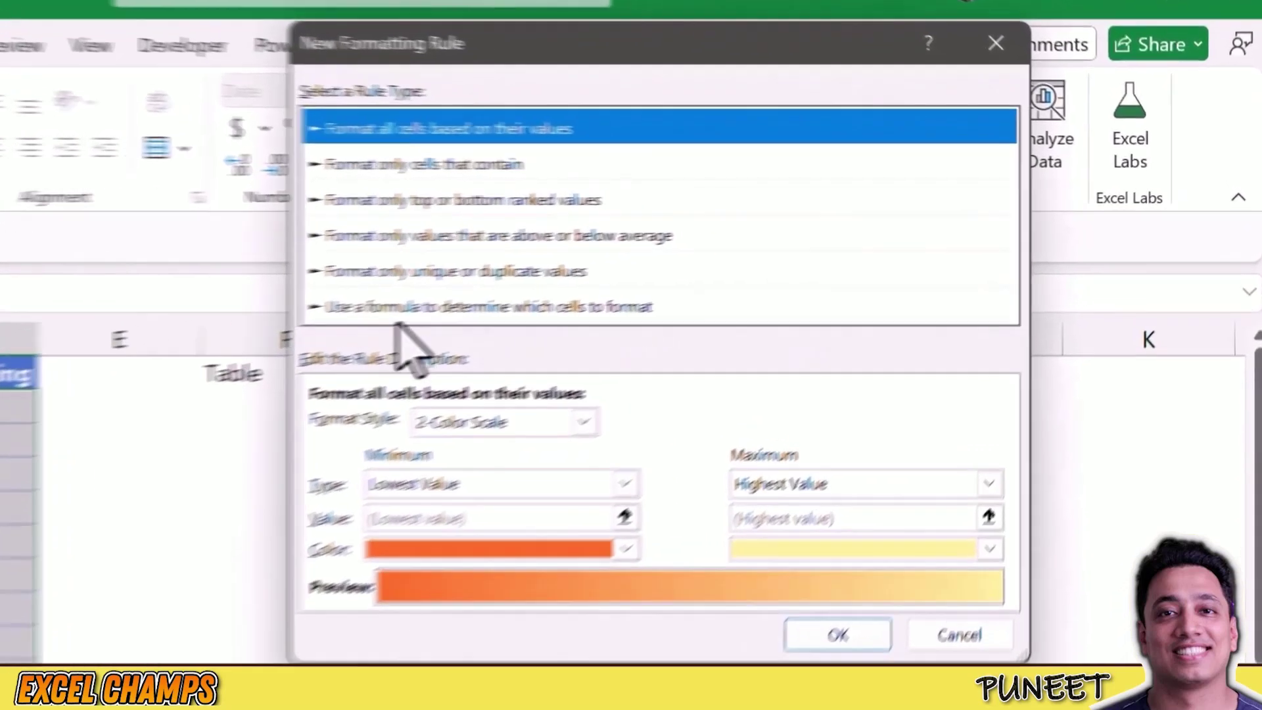
{"action": "left_click", "coordinate": [523, 289]}
Enter =$B2=$F$1 as the rule's formula, comparing each row's product with the drop-down cell.
{"action": "left_click", "coordinate": [350, 431]}
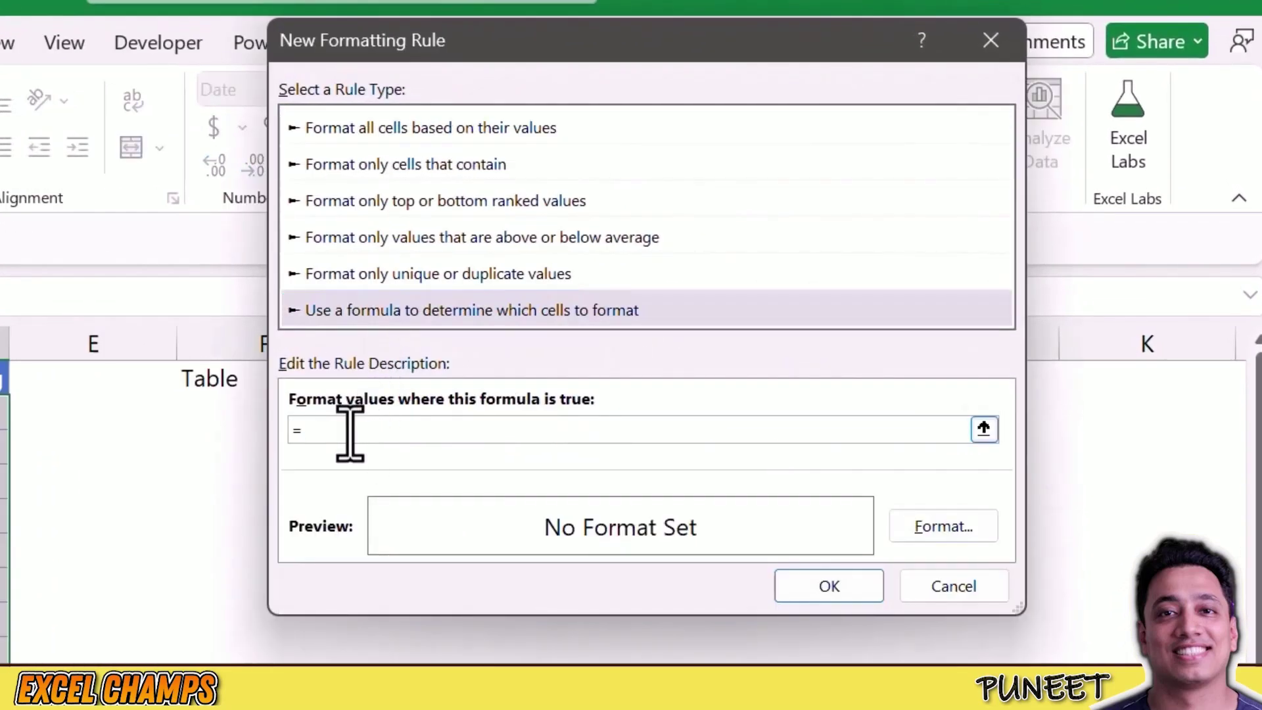
{"action": "type", "text": "="}
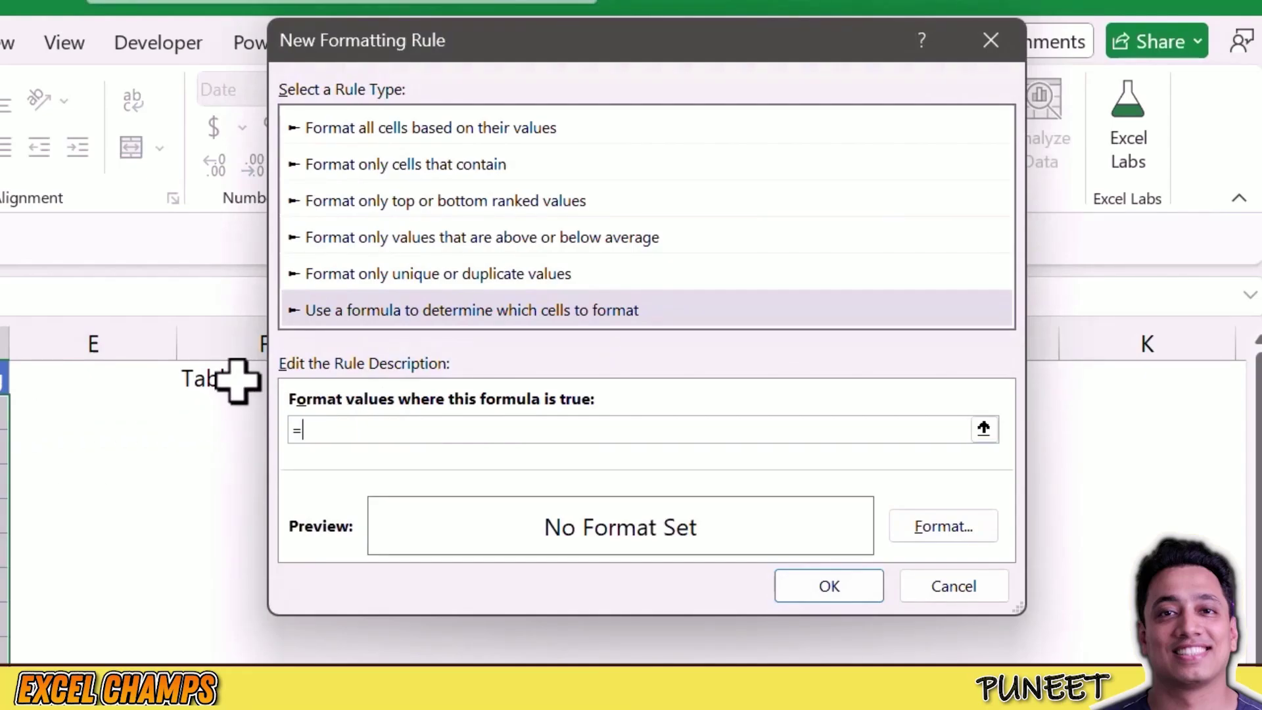
{"action": "left_click_drag", "start_coordinate": [361, 61], "coordinate": [516, 70]}
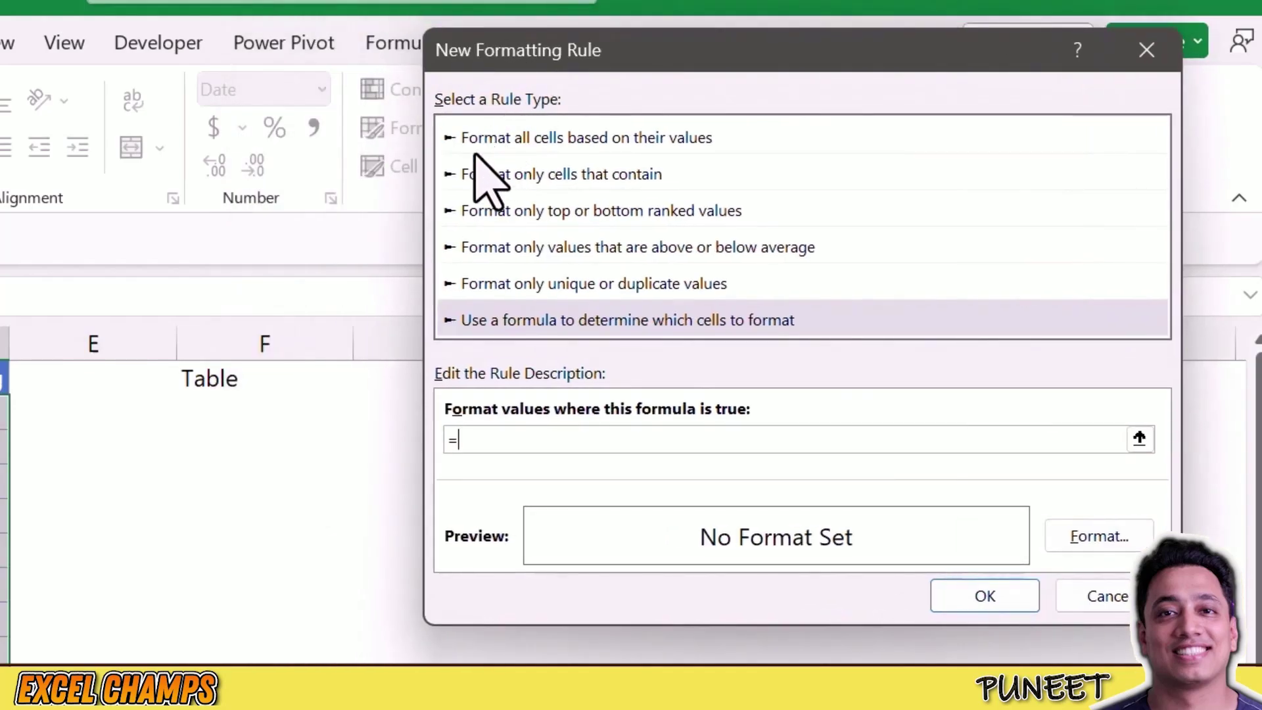
{"action": "left_click", "coordinate": [467, 441]}
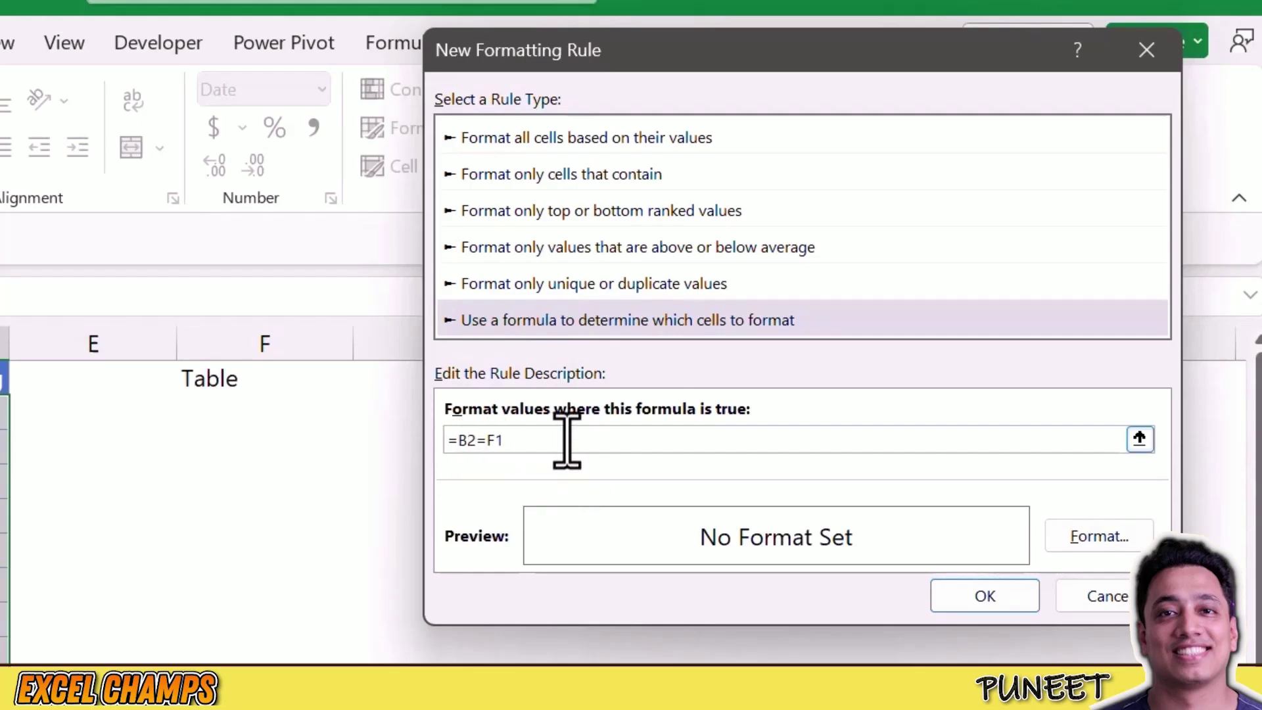
{"action": "type", "text": "$"}
{"action": "left_click", "coordinate": [496, 439]}
{"action": "type", "text": "$"}
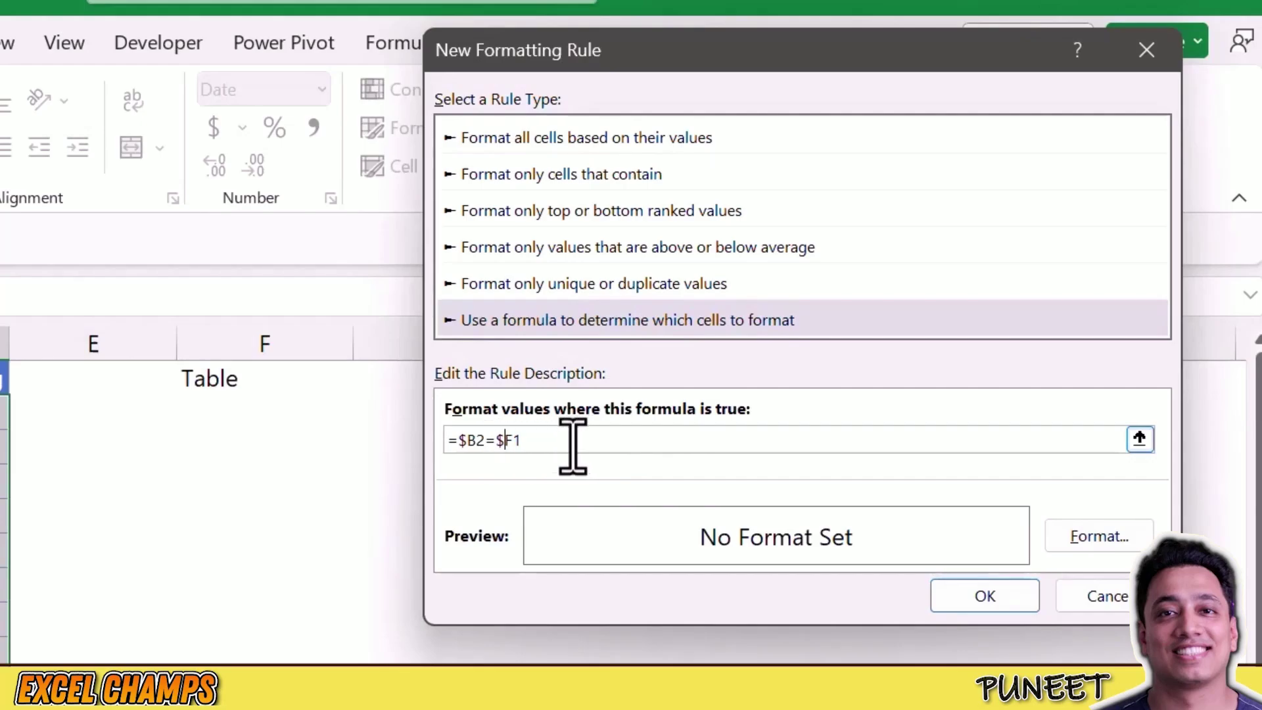
{"action": "left_click", "coordinate": [513, 439]}
{"action": "type", "text": "$"}
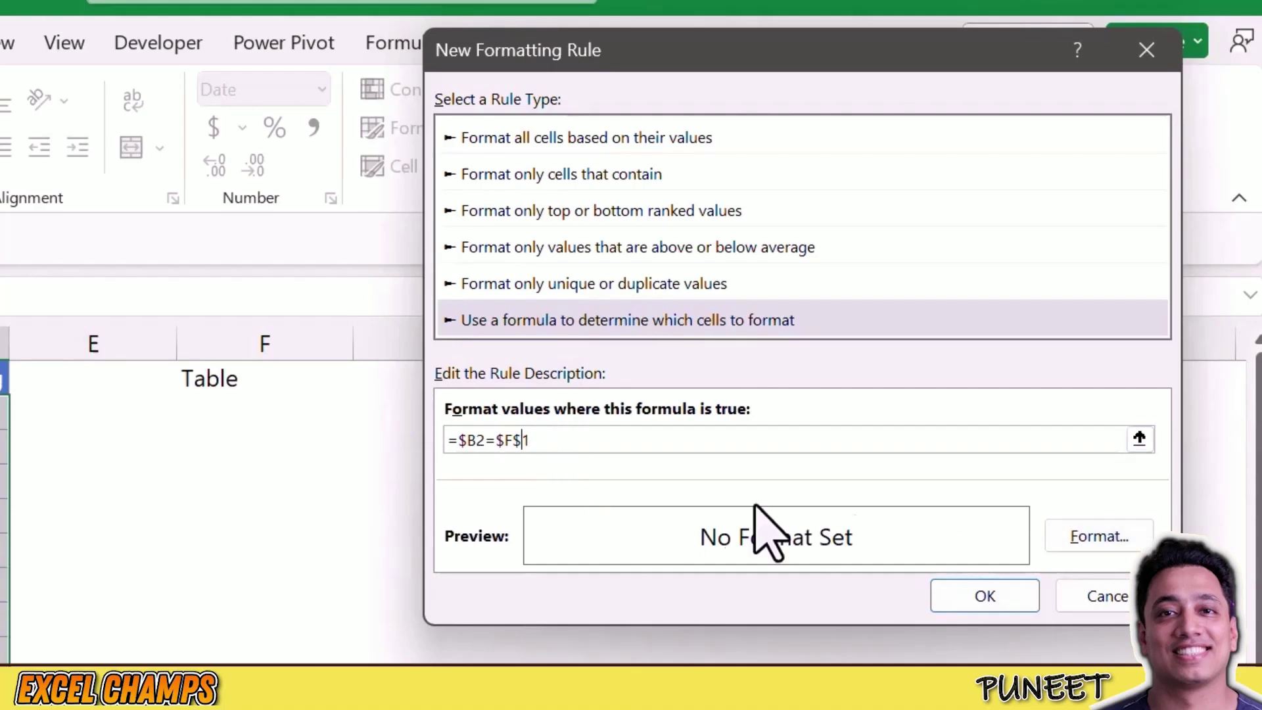
{"action": "left_click", "coordinate": [601, 439]}
Set a light green fill for the drop-down matching rule and apply it to the selected data on sheet 6.
{"action": "left_click", "coordinate": [1092, 544]}
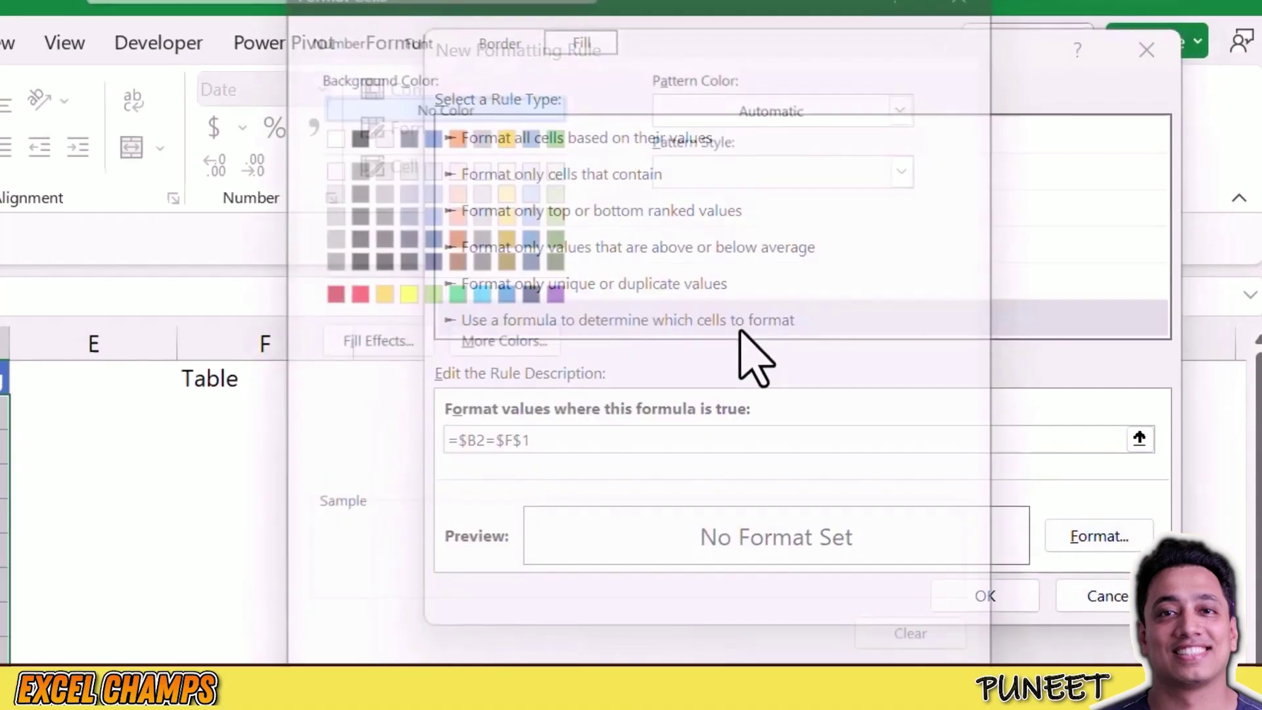
{"action": "left_click", "coordinate": [556, 158]}
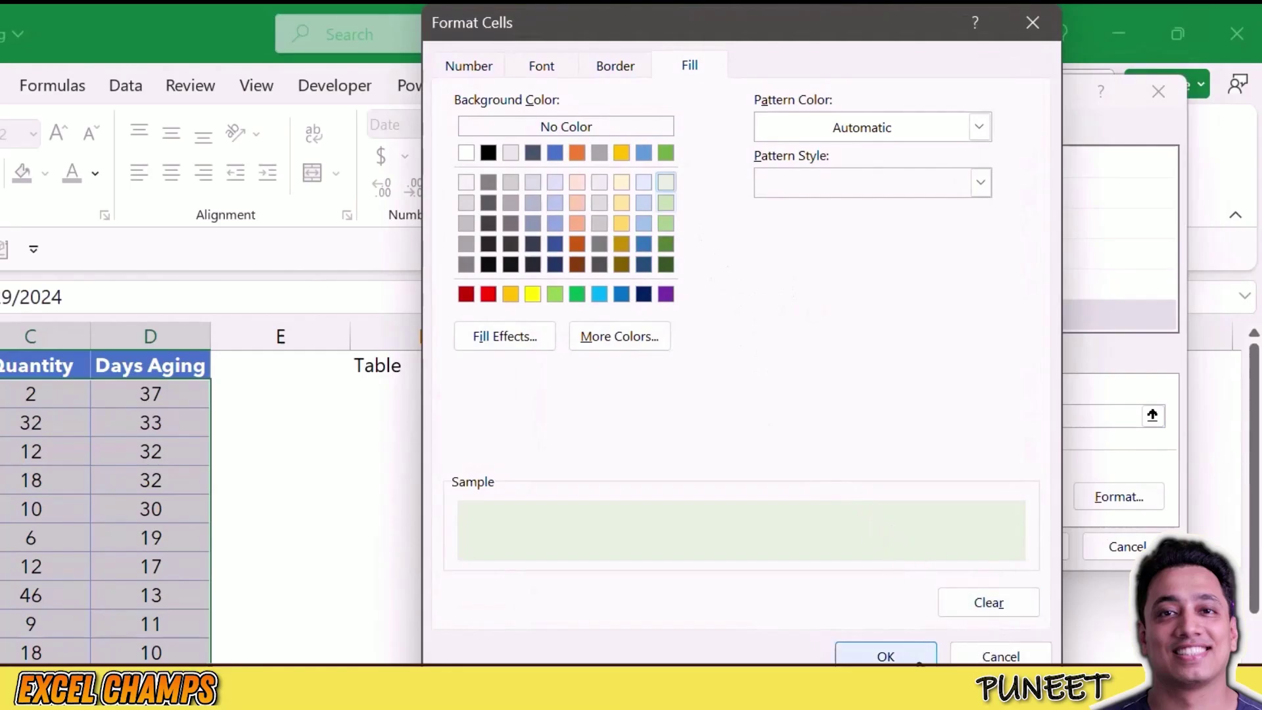
{"action": "left_click", "coordinate": [888, 655]}
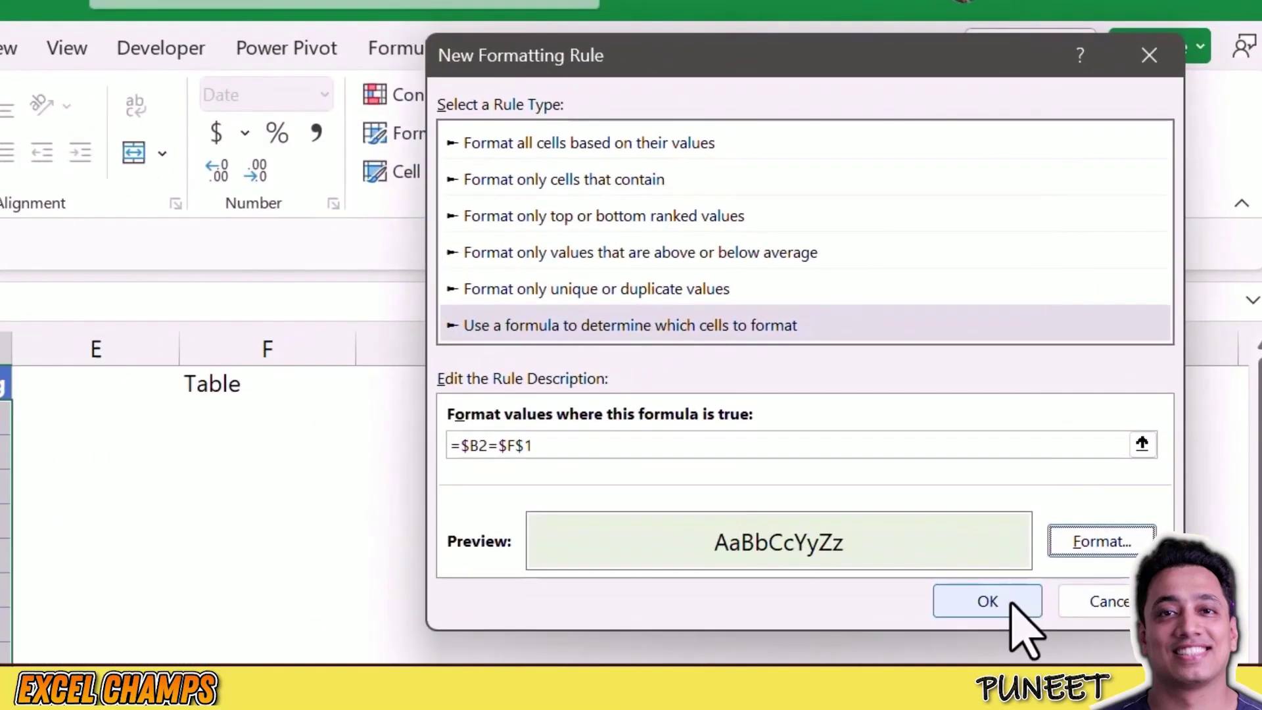
{"action": "left_click", "coordinate": [1013, 605]}
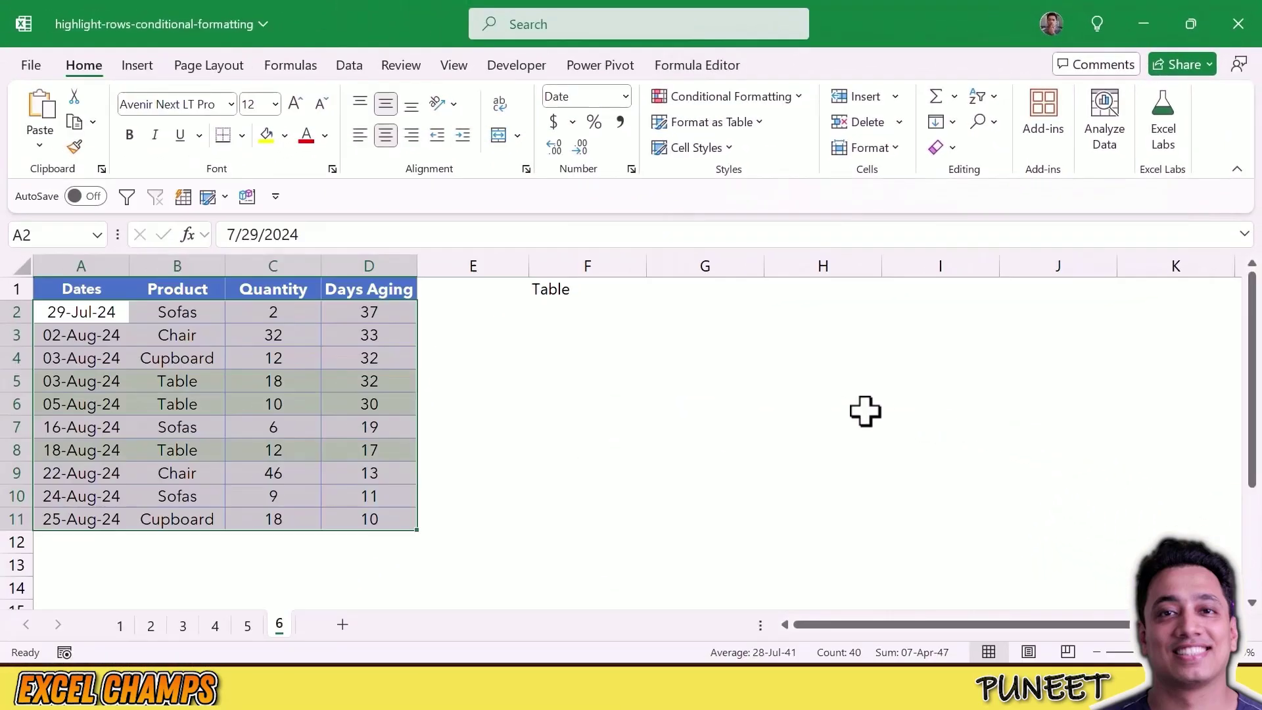
{"action": "left_click", "coordinate": [422, 555]}
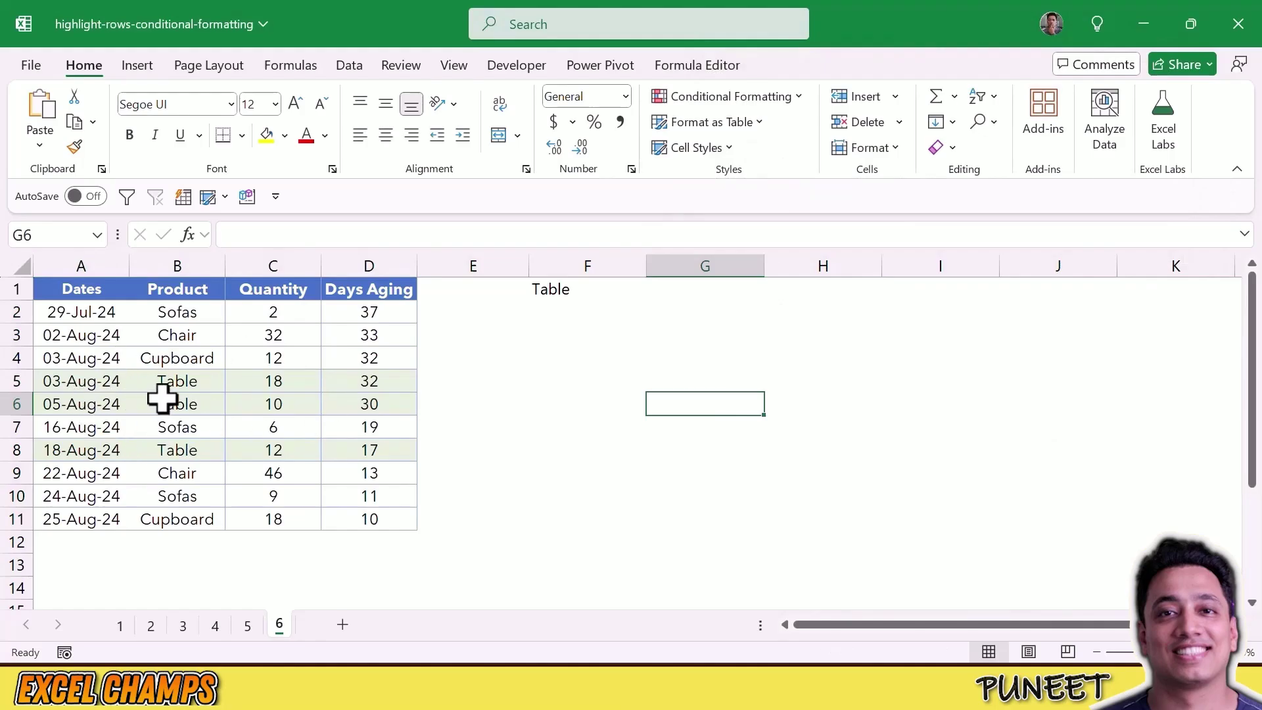
Switch the product in drop-down cell F1 to Chair to test the row highlighting.
{"action": "left_click", "coordinate": [623, 296]}
{"action": "left_click", "coordinate": [655, 292]}
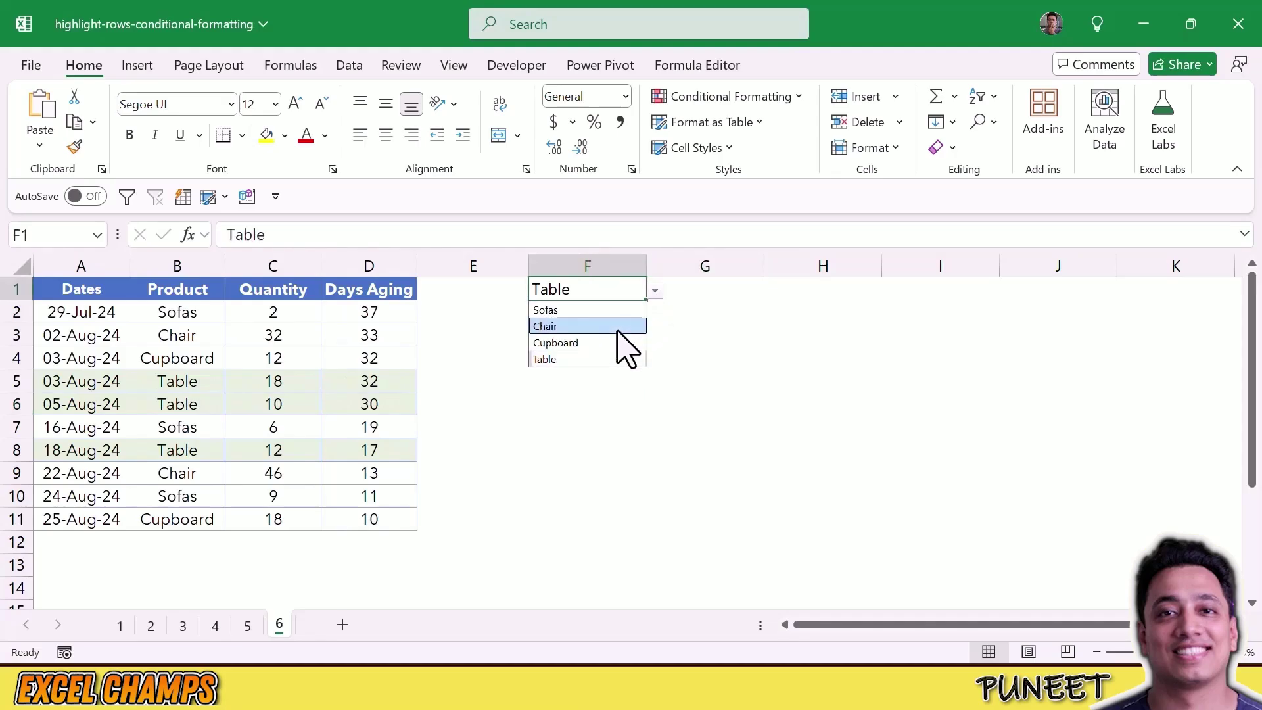
{"action": "left_click", "coordinate": [612, 324]}
{"action": "left_click", "coordinate": [566, 467]}
{"action": "left_click", "coordinate": [569, 289]}
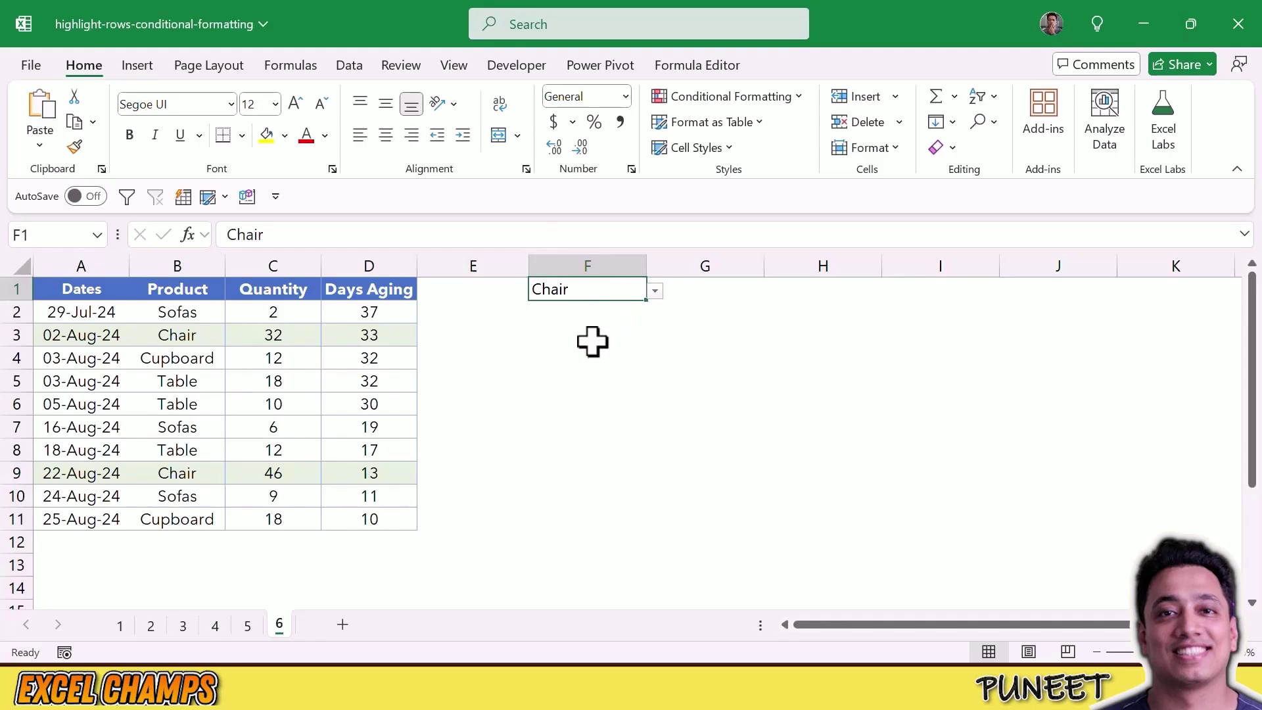